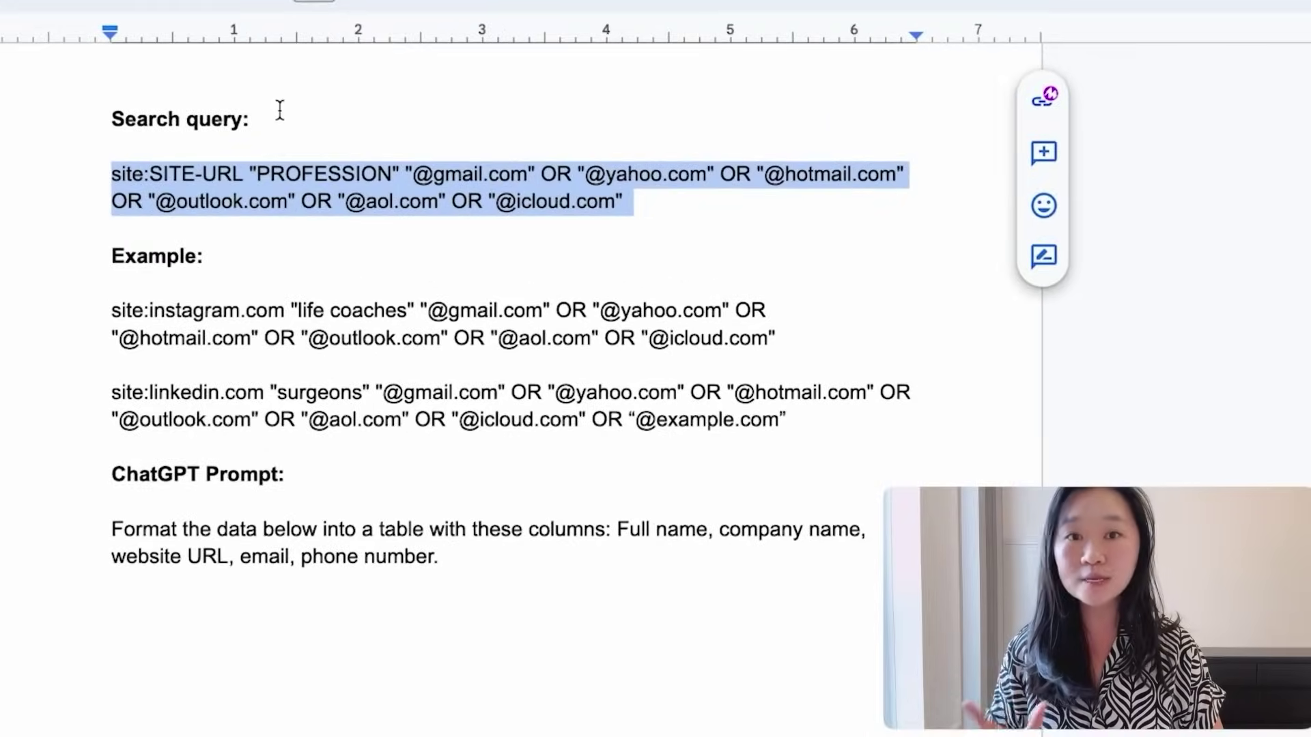
# Highlight the site:SITE-URL, PROFESSION and email-domain parts of the query template
pyautogui.click(280, 109)
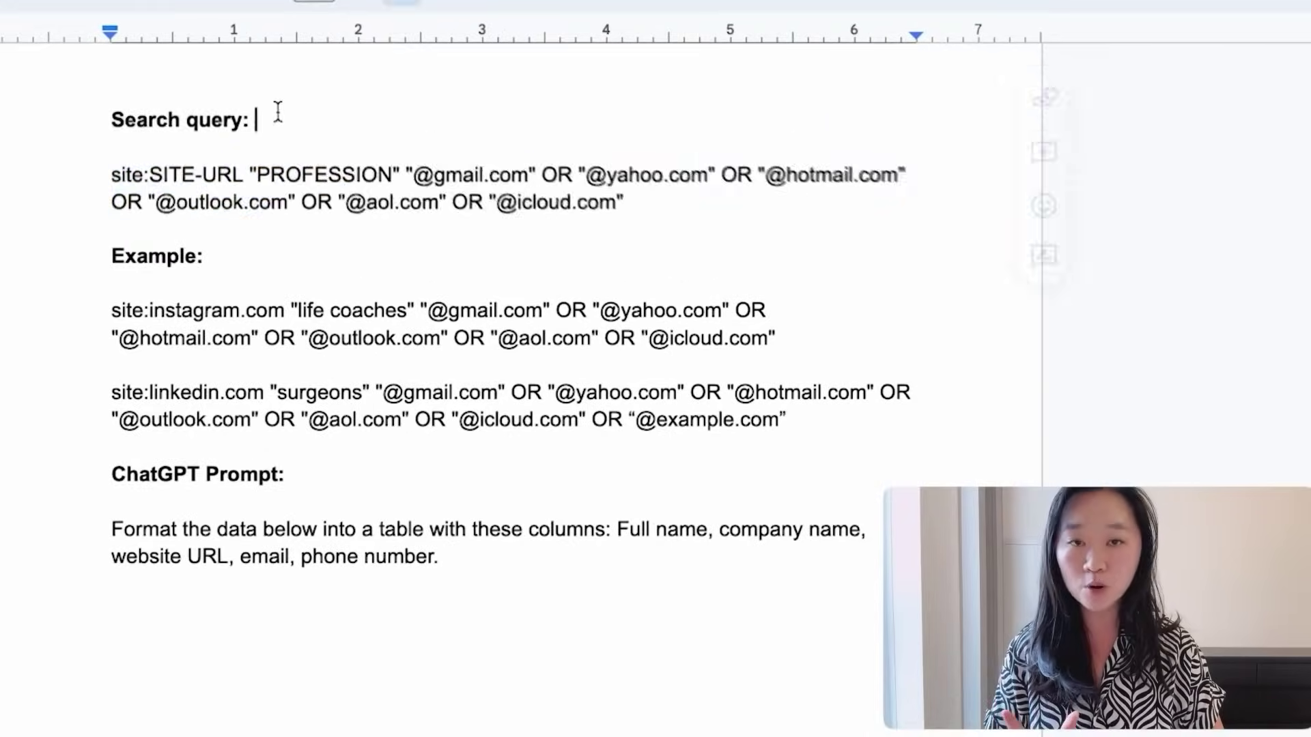
pyautogui.moveTo(243, 176); pyautogui.dragTo(109, 181)
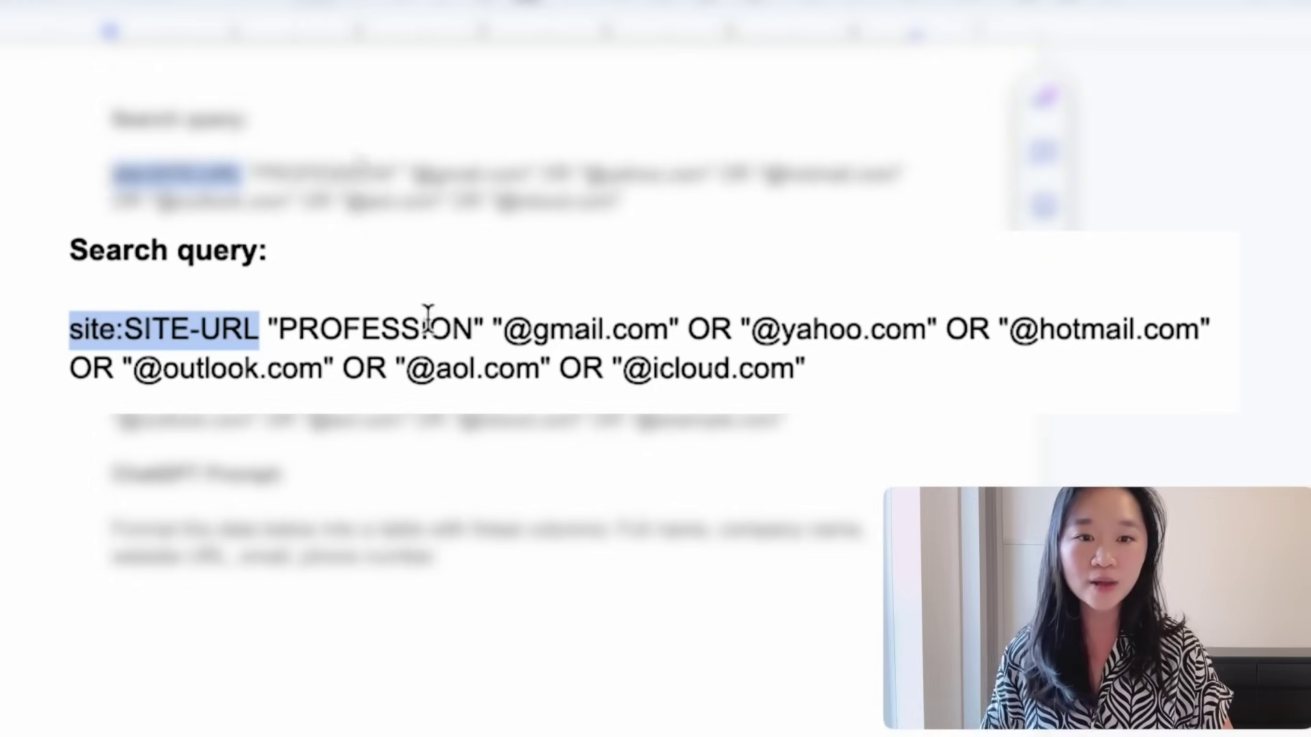
pyautogui.moveTo(393, 176); pyautogui.dragTo(342, 176)
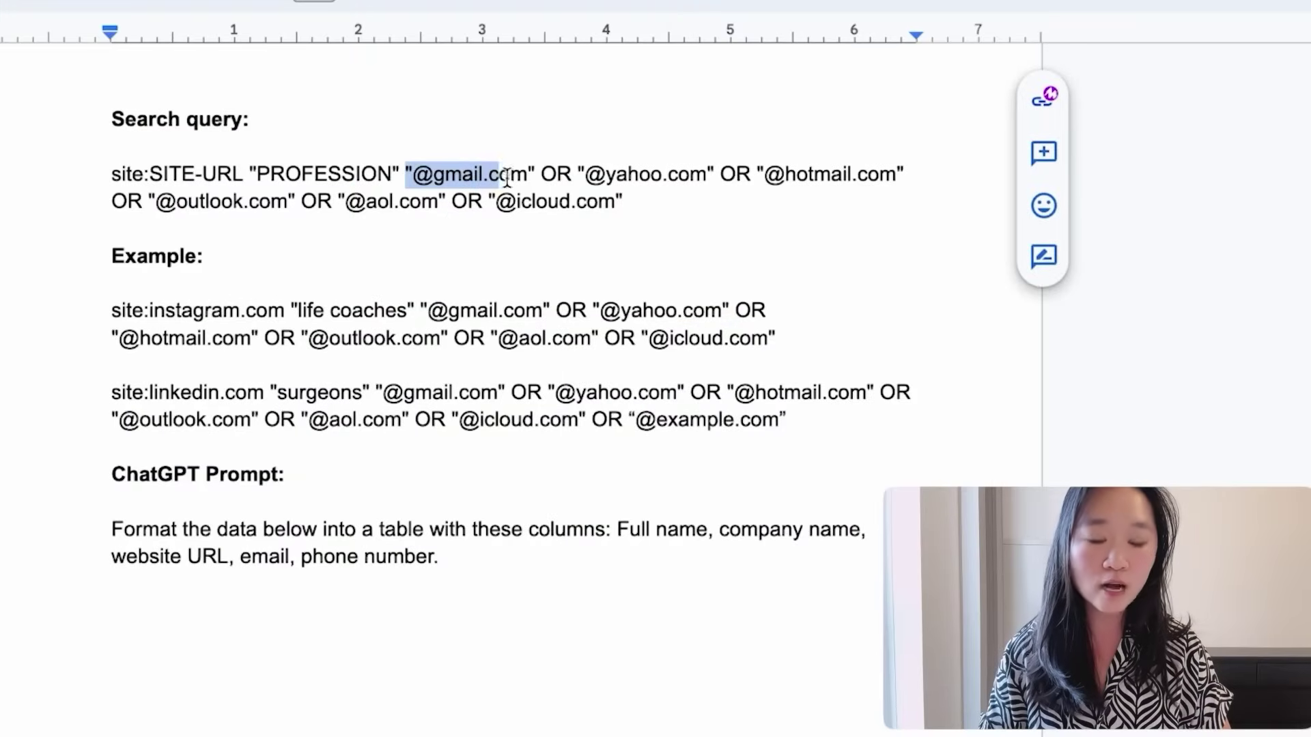
pyautogui.moveTo(506, 179); pyautogui.dragTo(615, 203)
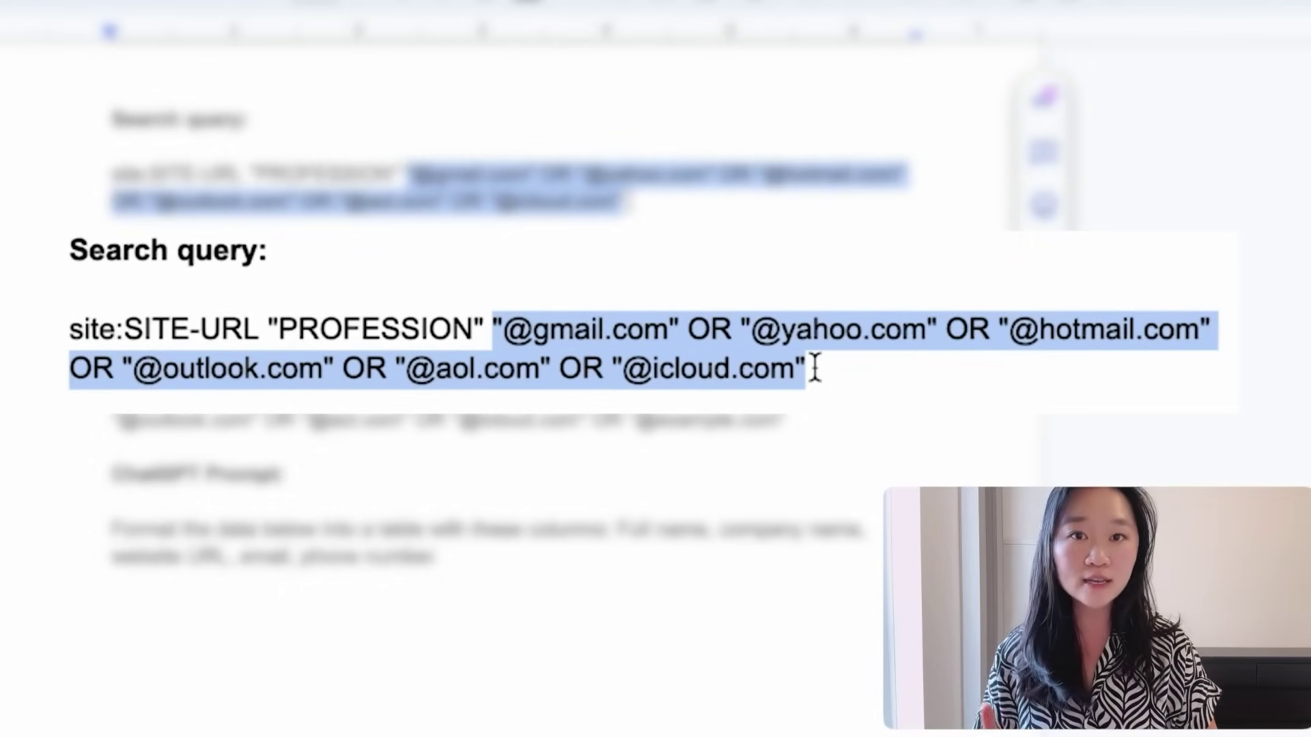
pyautogui.click(875, 369)
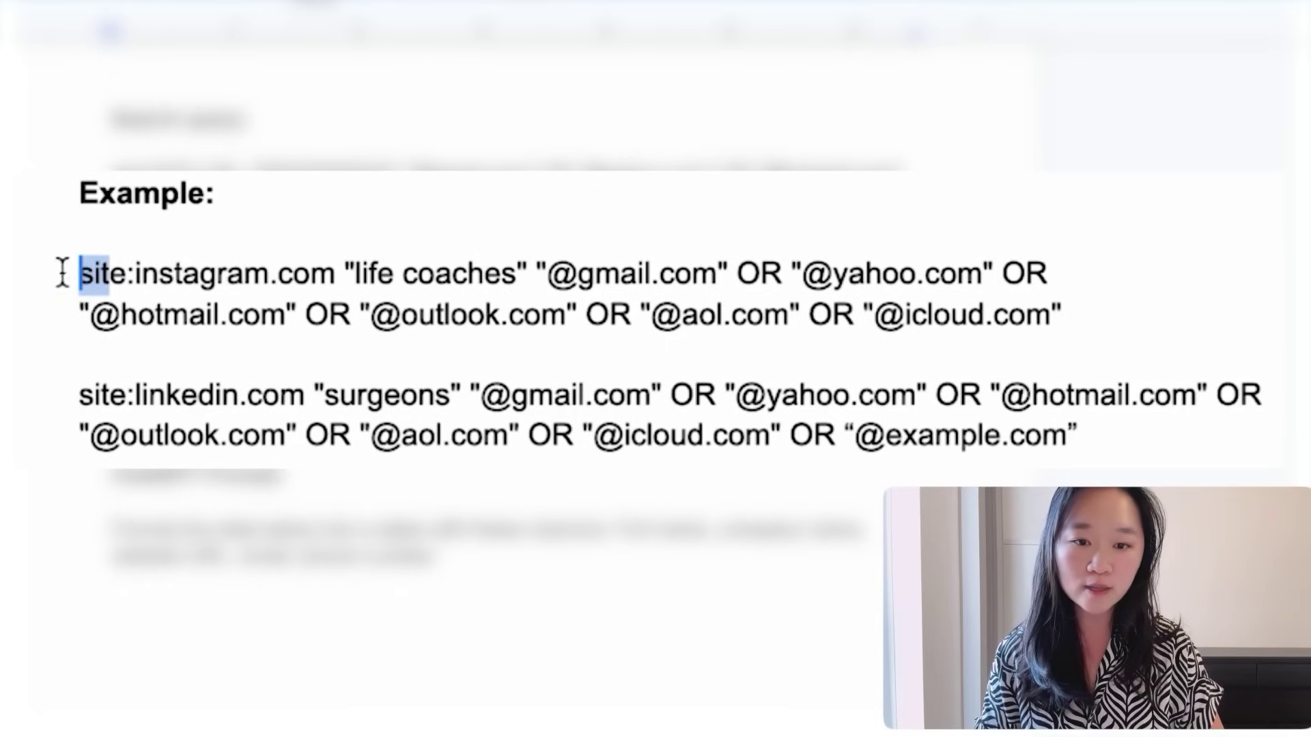
# Highlight the email domains in the Instagram and LinkedIn examples, then select the whole Instagram query
pyautogui.click(394, 279)
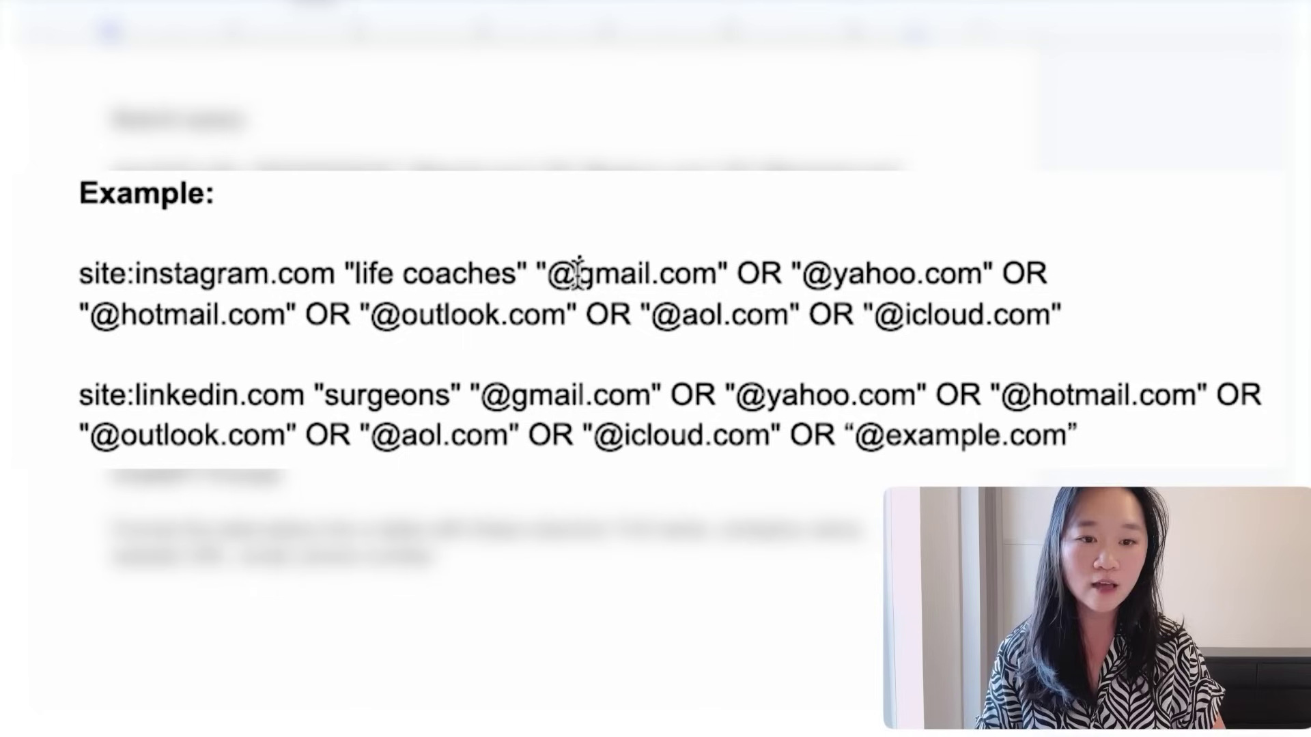
pyautogui.moveTo(534, 276); pyautogui.dragTo(1038, 301)
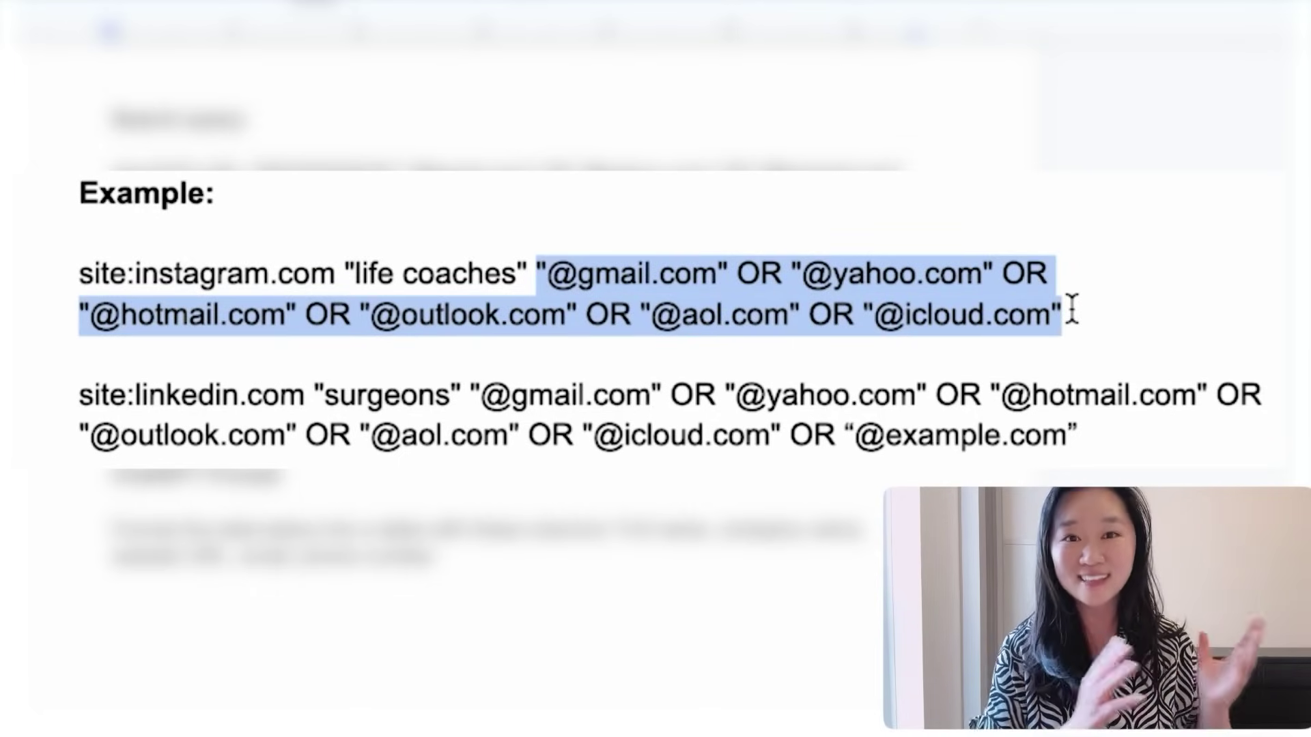
pyautogui.click(176, 294)
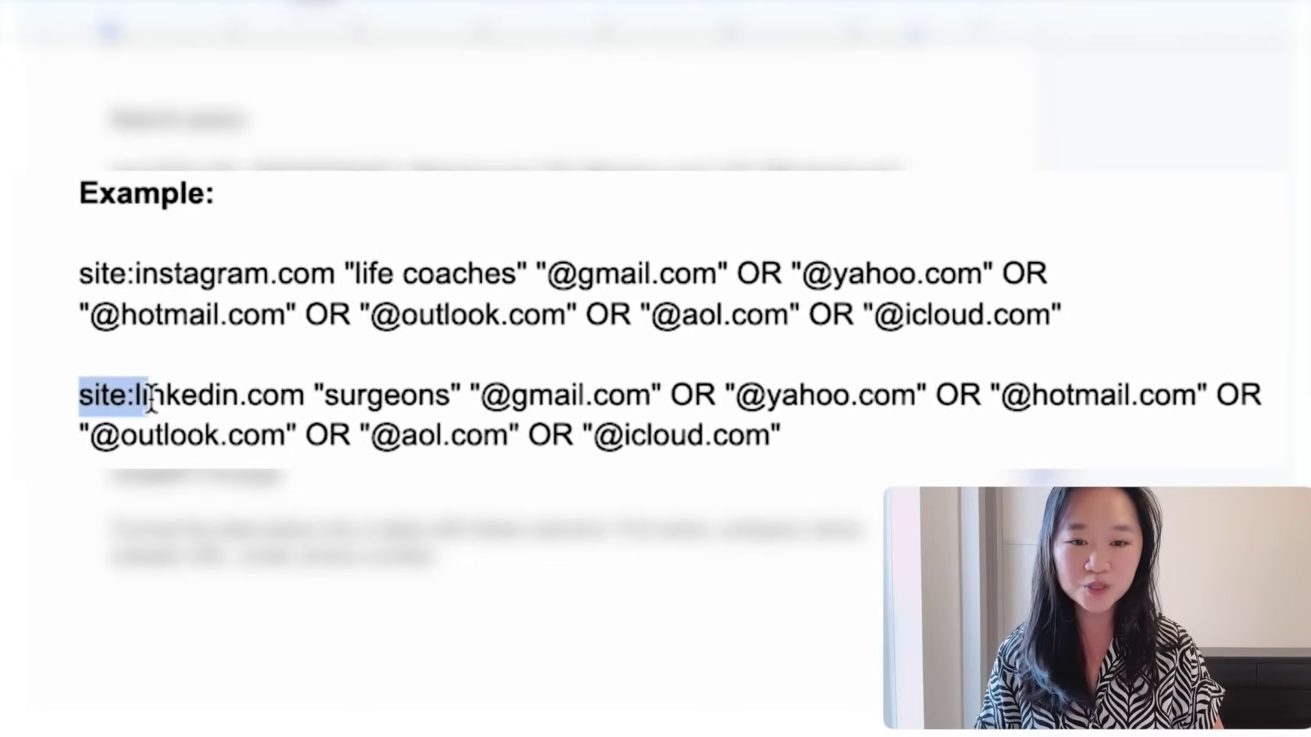
pyautogui.click(358, 397)
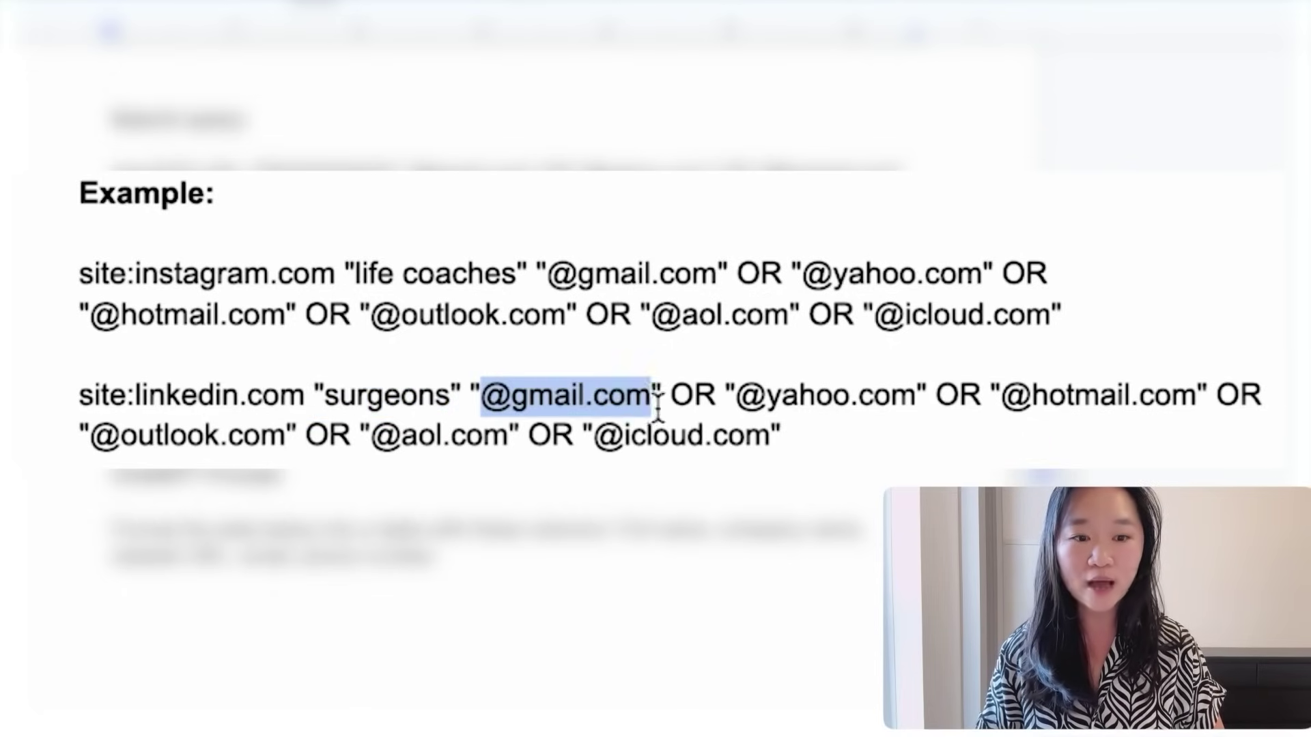
pyautogui.moveTo(657, 410); pyautogui.dragTo(778, 437)
pyautogui.click(797, 438)
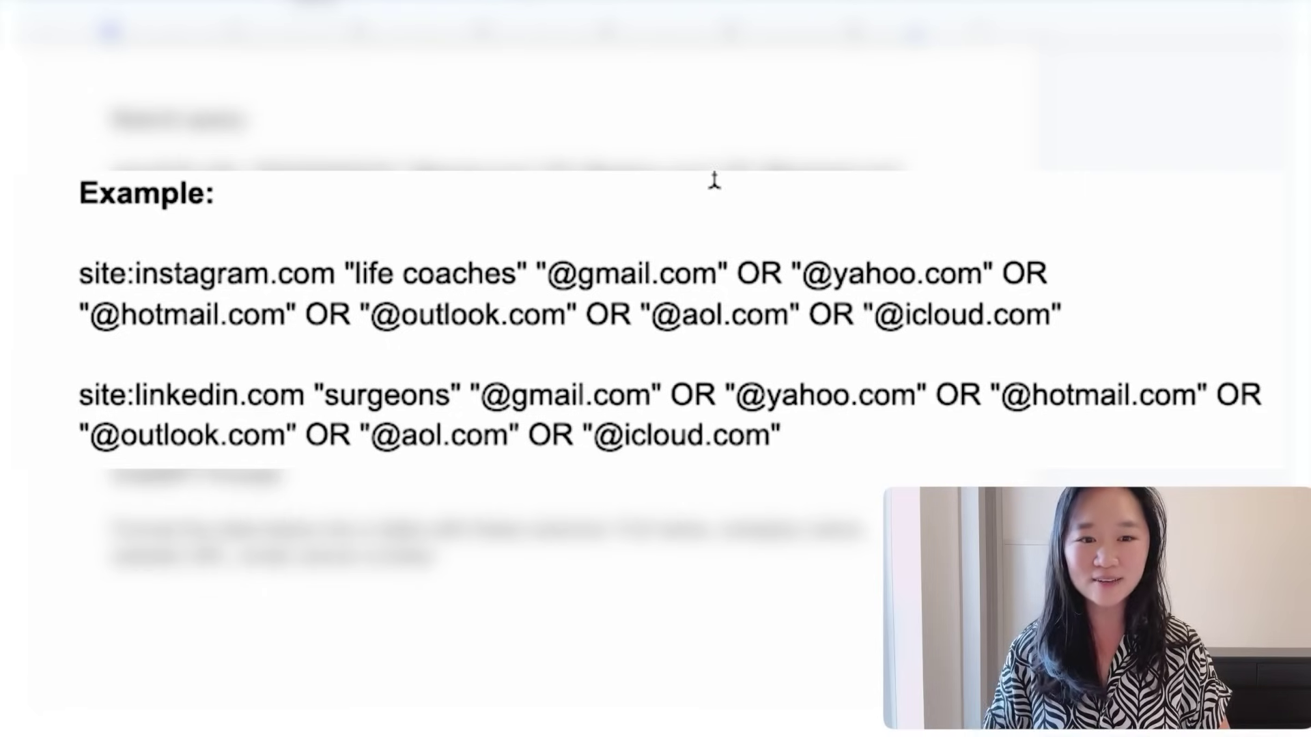
pyautogui.moveTo(1105, 307); pyautogui.dragTo(579, 316)
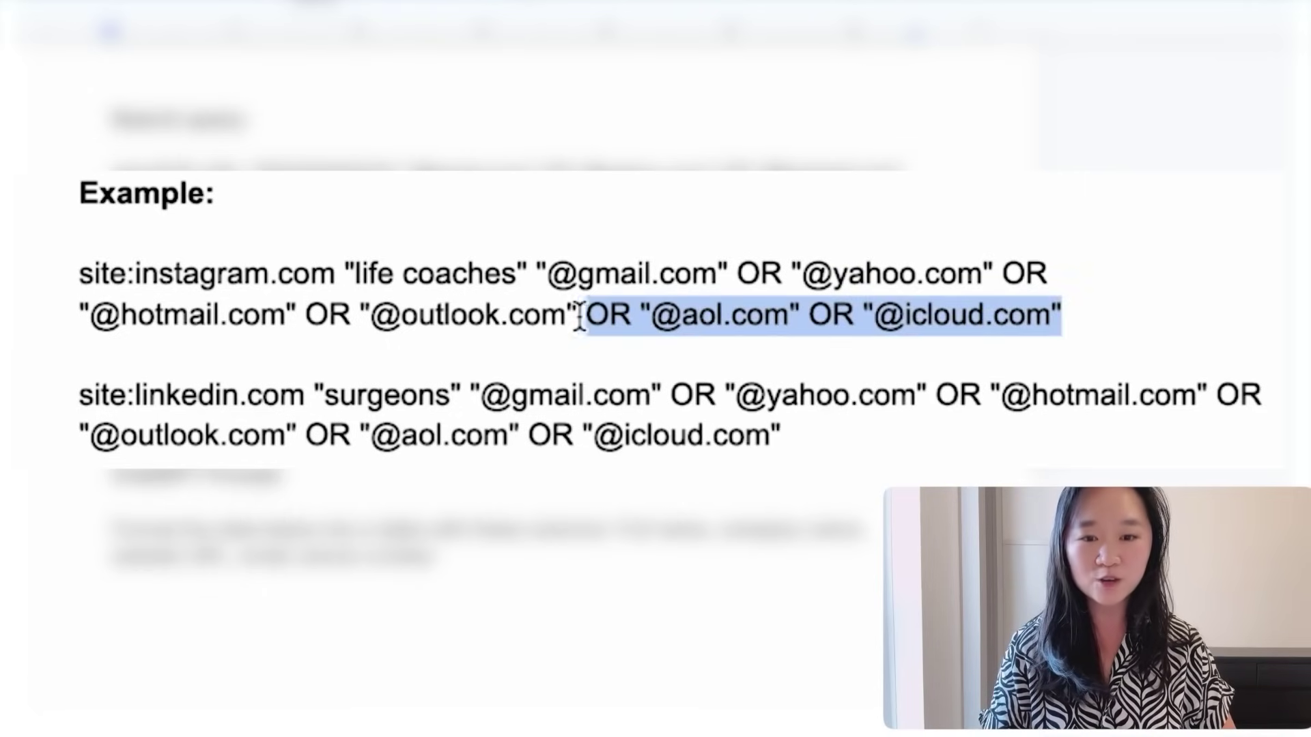
pyautogui.moveTo(344, 315); pyautogui.dragTo(30, 282)
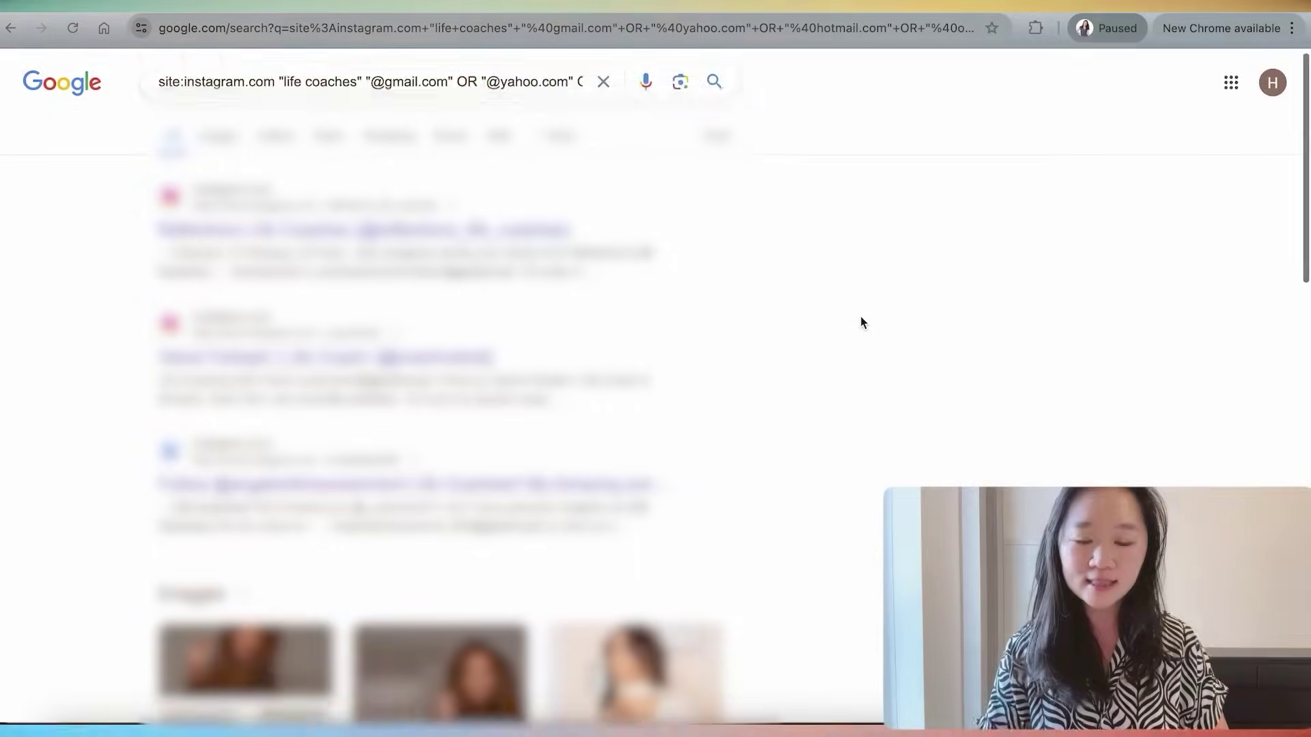
# Scroll through the Google results for the Instagram life coaches email query to the bottom
pyautogui.scroll(-5, 860, 322)
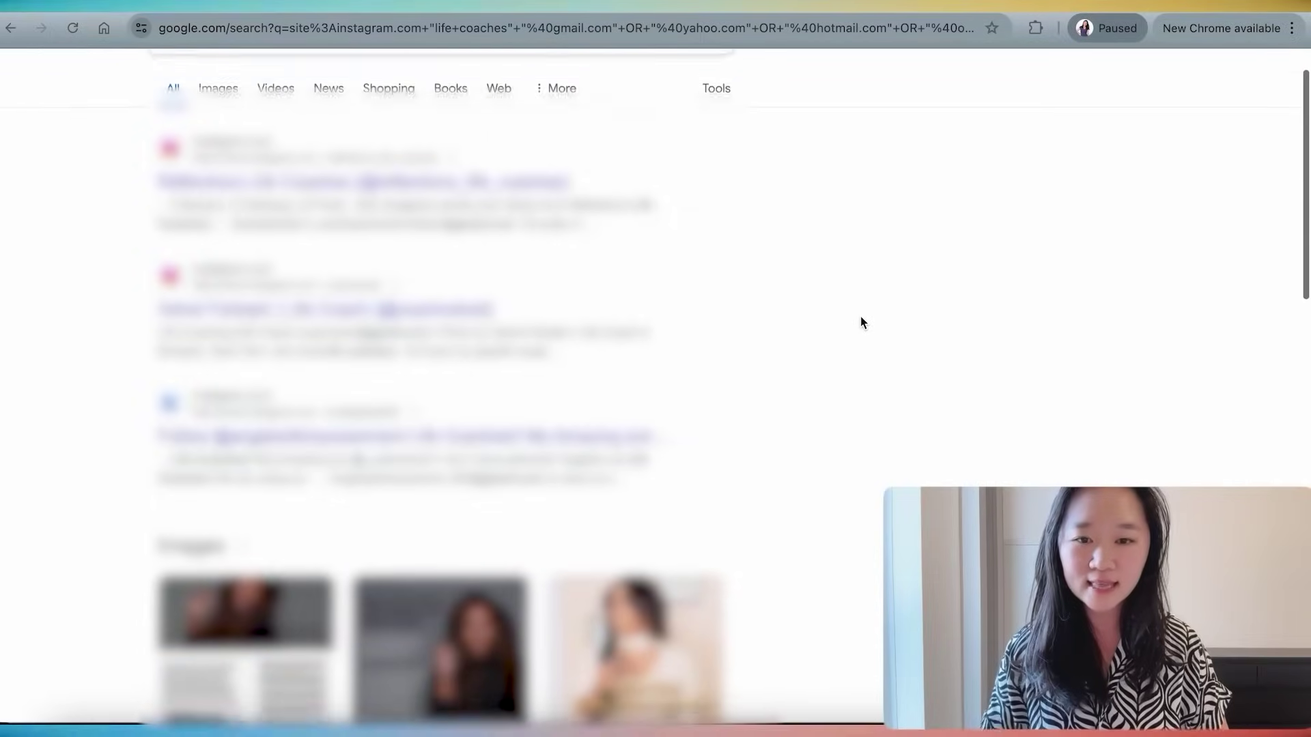
pyautogui.scroll(-10, 861, 319)
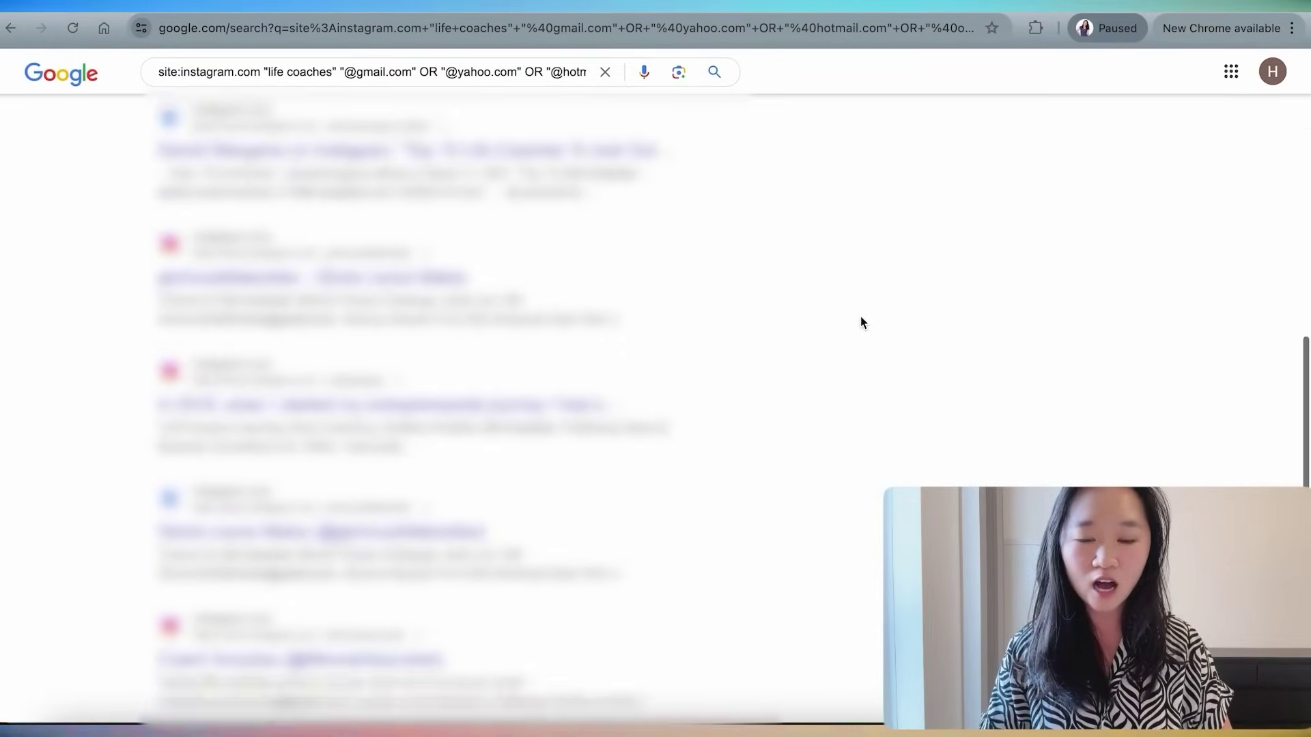
pyautogui.scroll(-8, 861, 319)
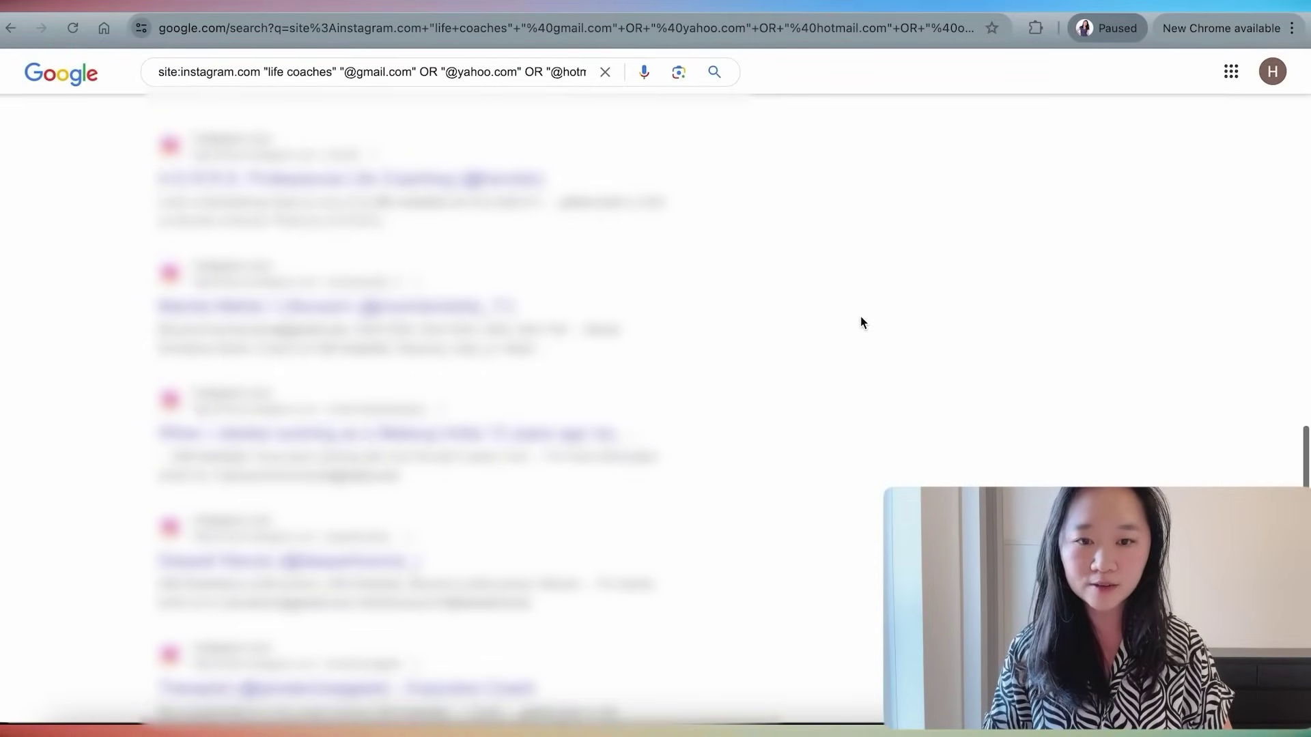
pyautogui.scroll(-10, 860, 322)
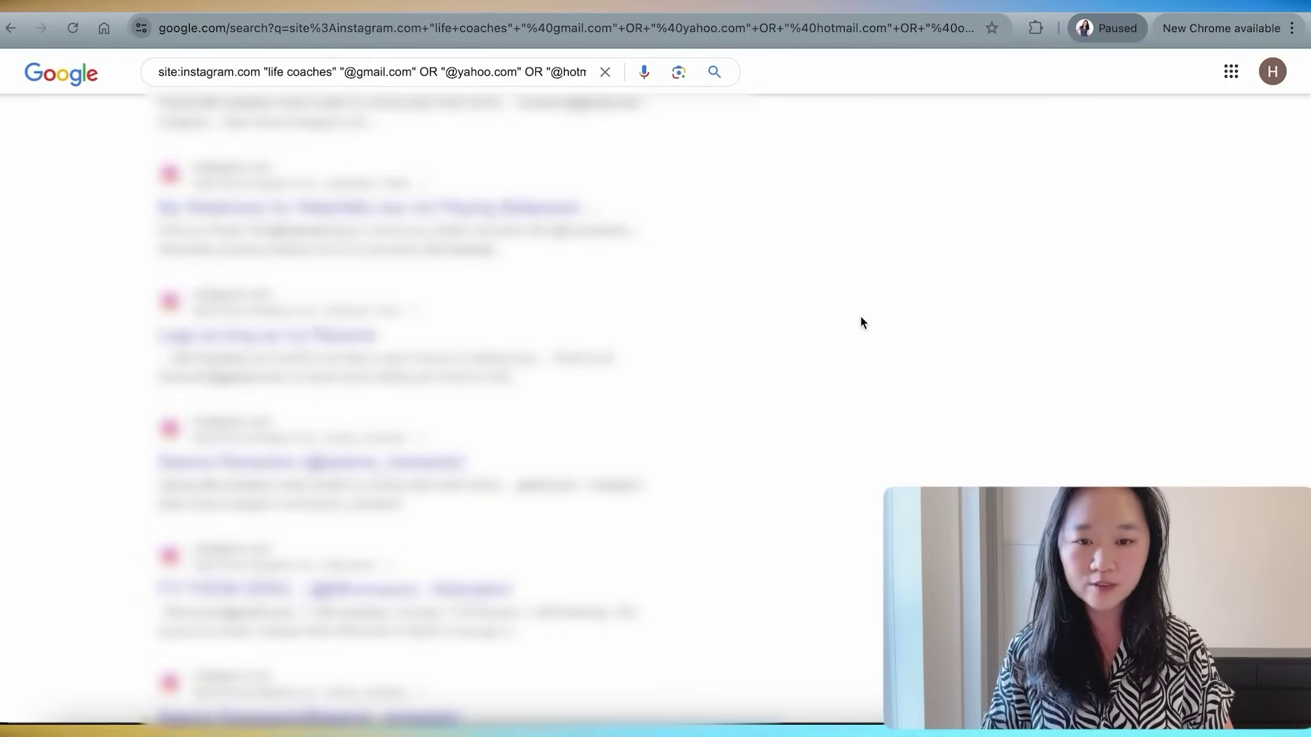
pyautogui.scroll(-10, 860, 323)
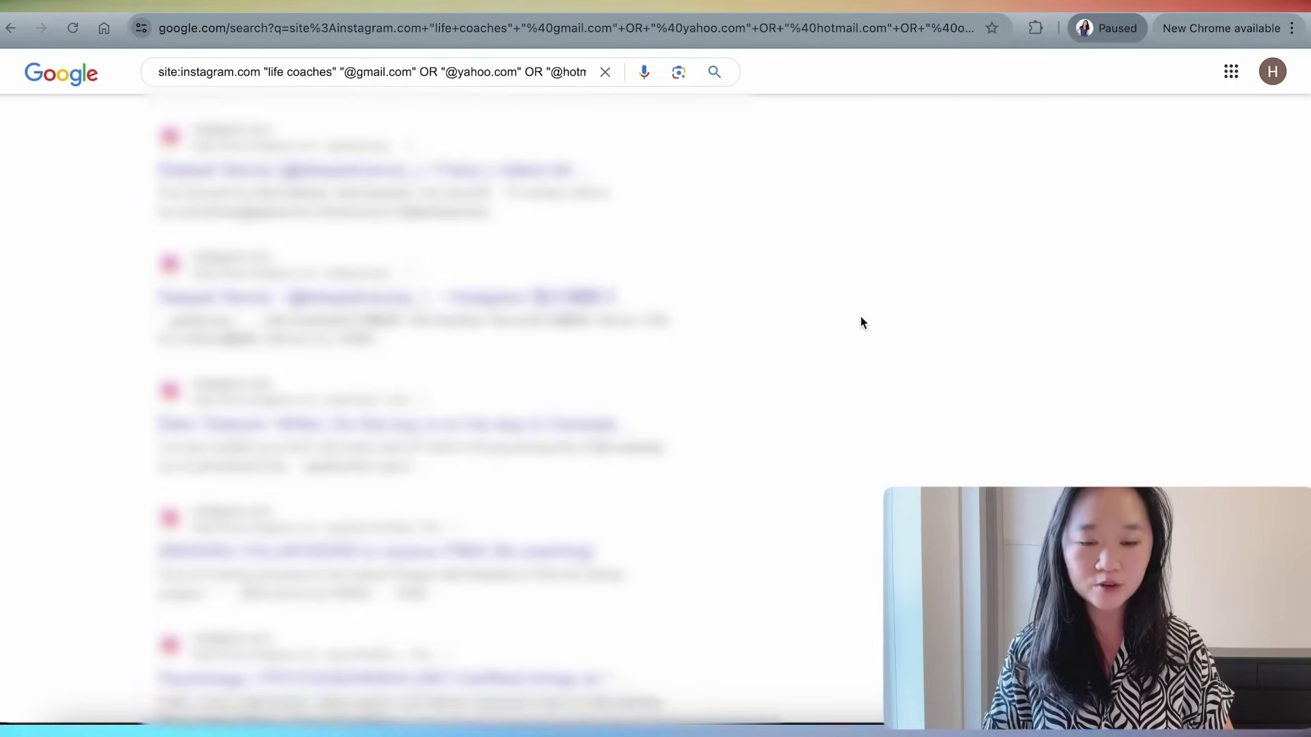
pyautogui.scroll(-10, 860, 318)
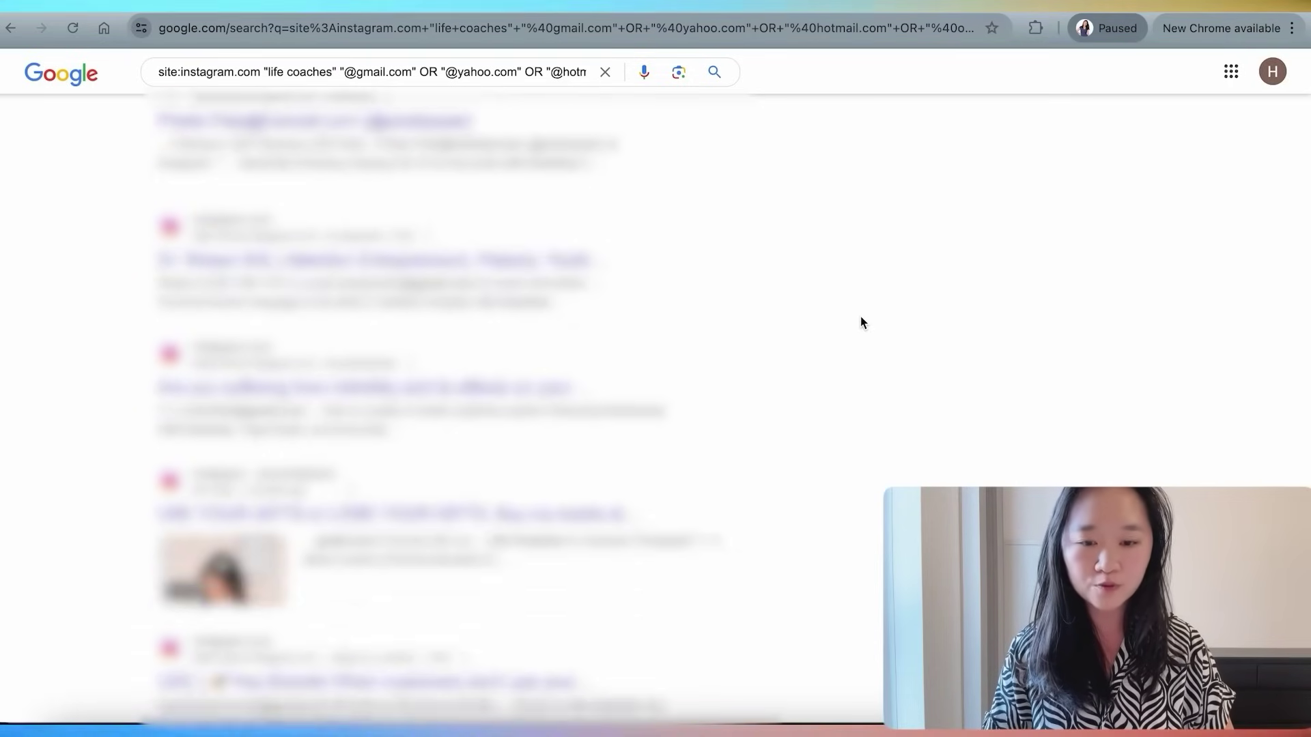
pyautogui.scroll(-10, 860, 323)
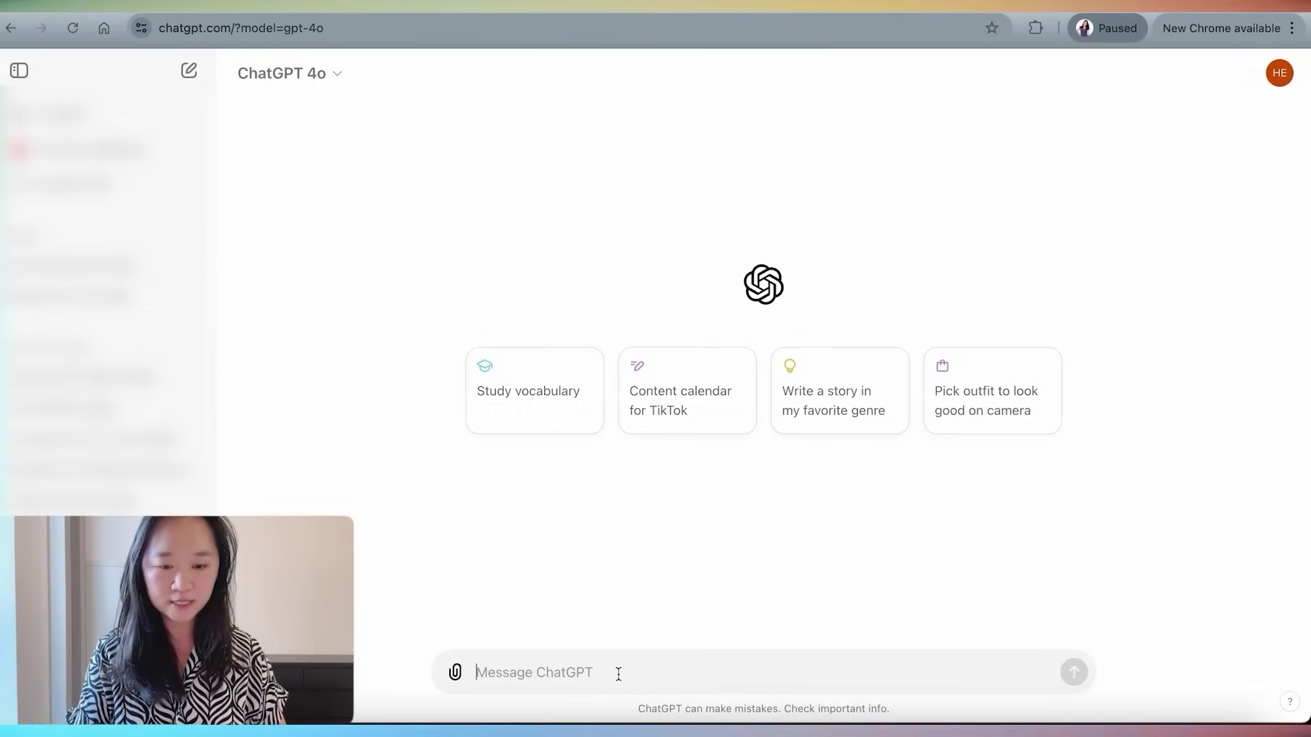
# Send ChatGPT the table-formatting prompt with the pasted search results and review the returned lead table
pyautogui.hotkey('ctrl', 'v')
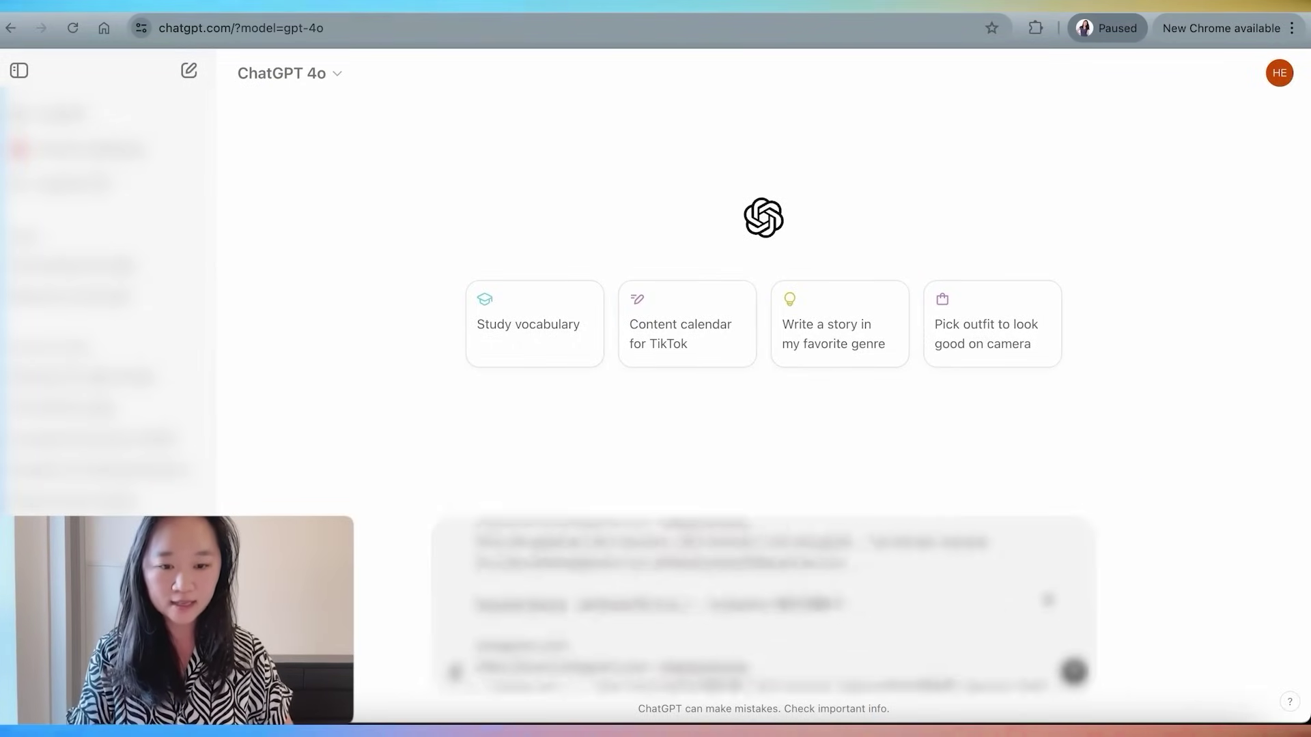
pyautogui.scroll(5, 478, 546)
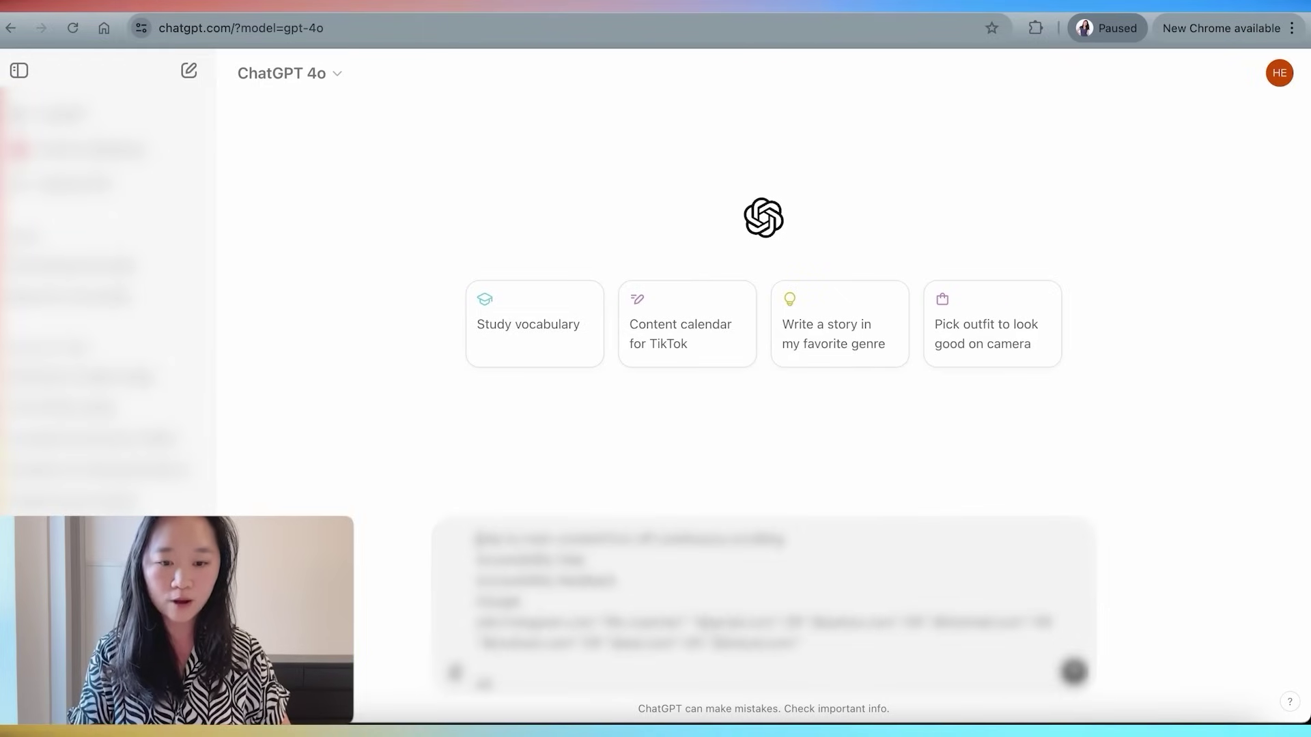
pyautogui.scroll(1, 763, 601)
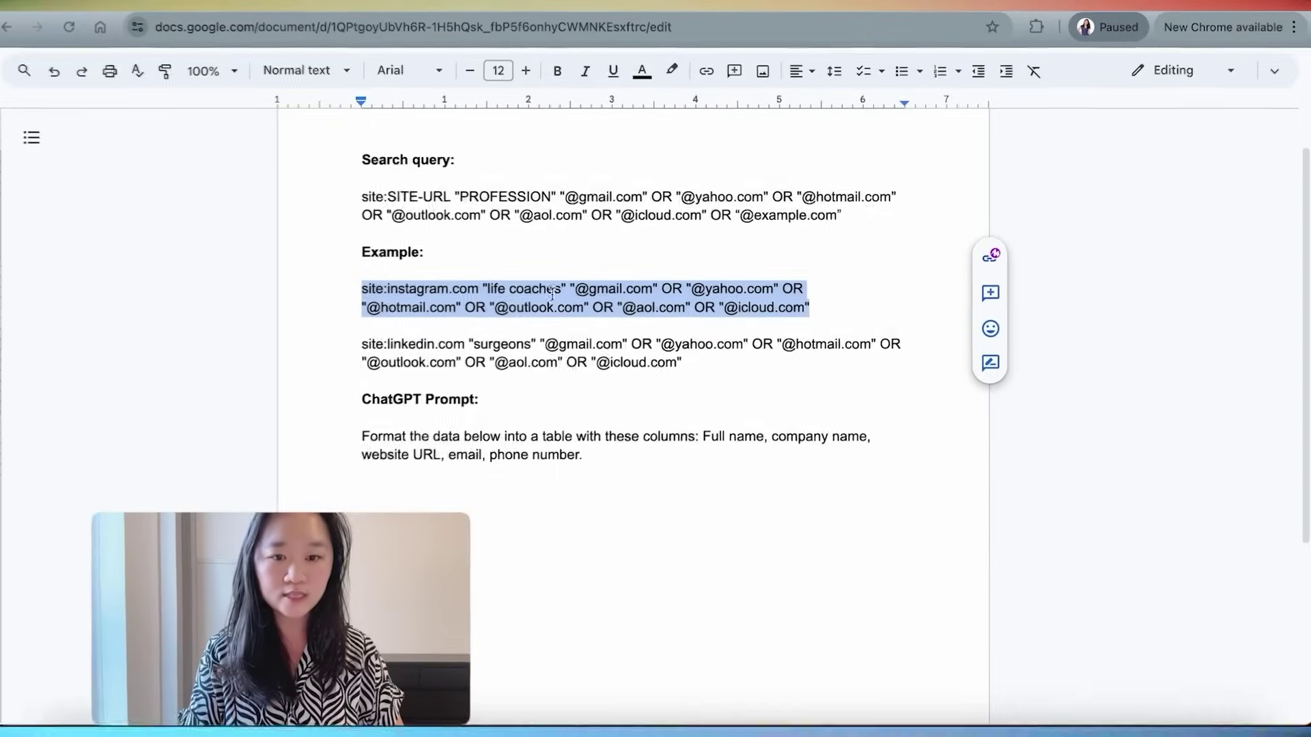
pyautogui.click(445, 459)
pyautogui.moveTo(483, 550); pyautogui.dragTo(111, 531)
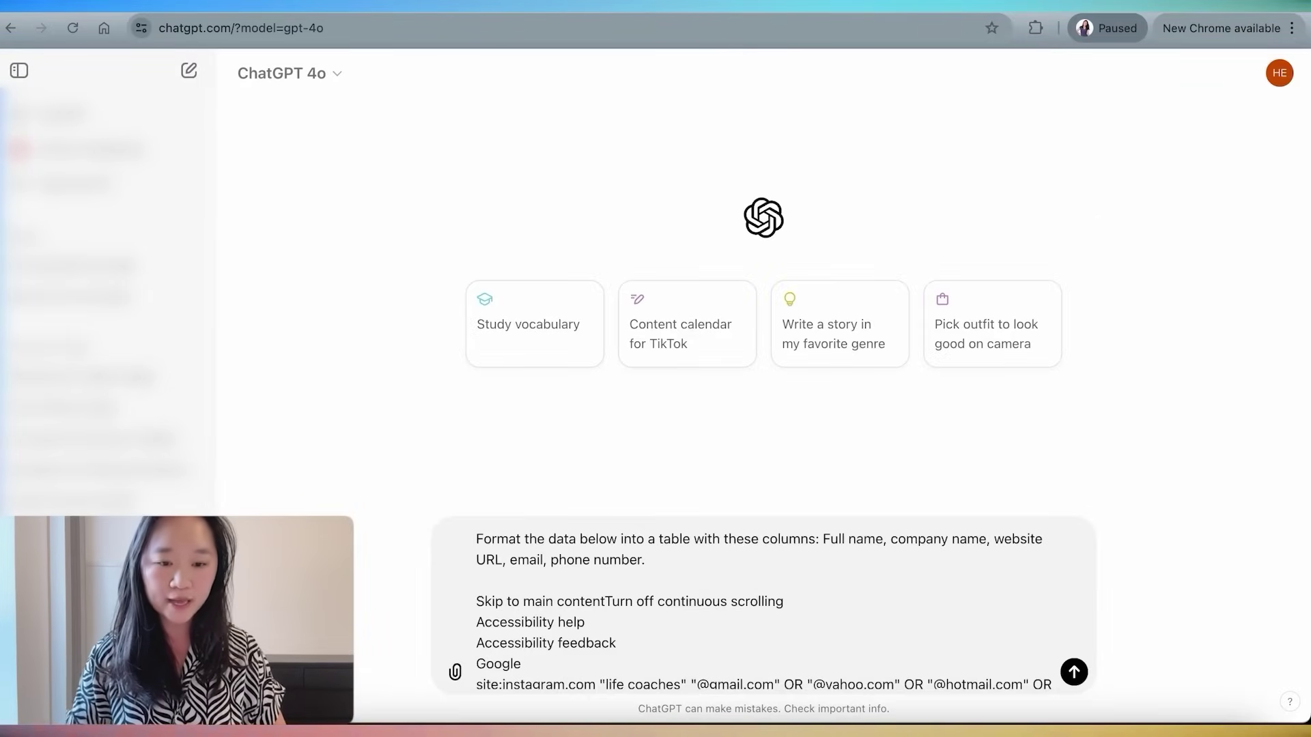
pyautogui.press('Return')
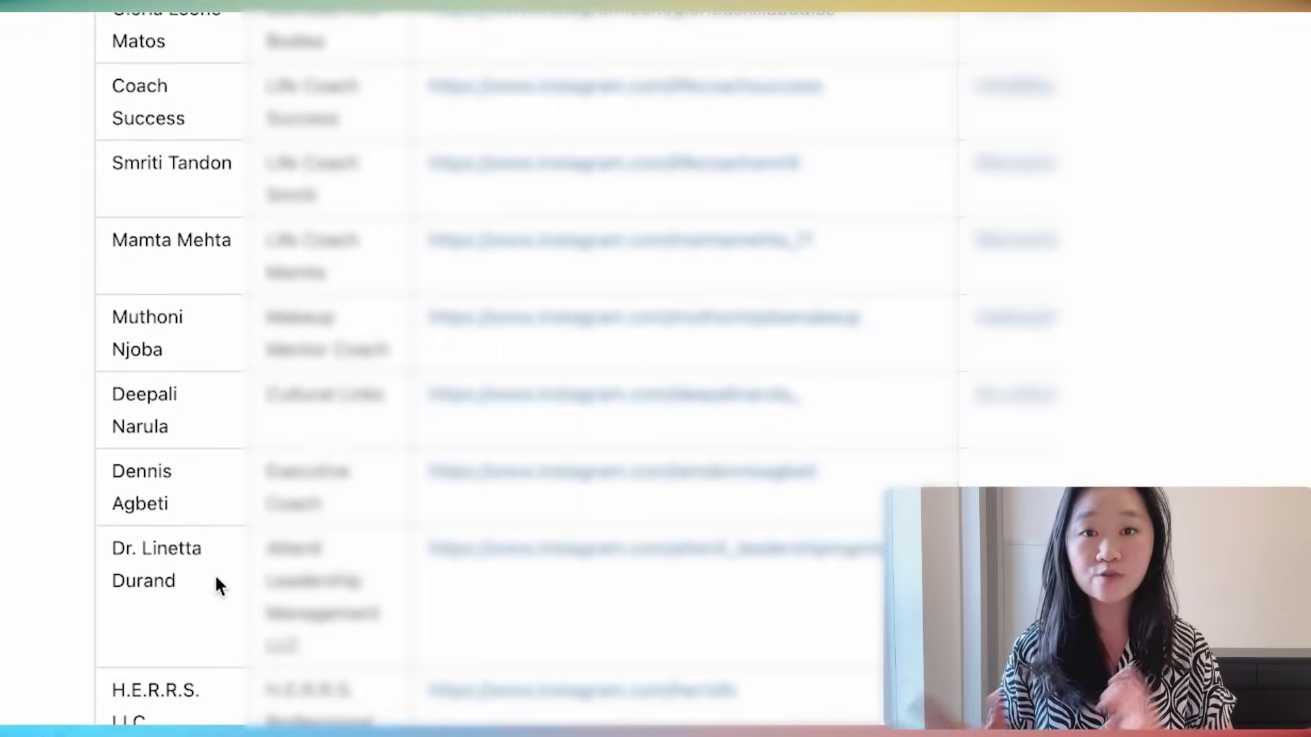
pyautogui.scroll(5, 218, 585)
pyautogui.scroll(9, 215, 581)
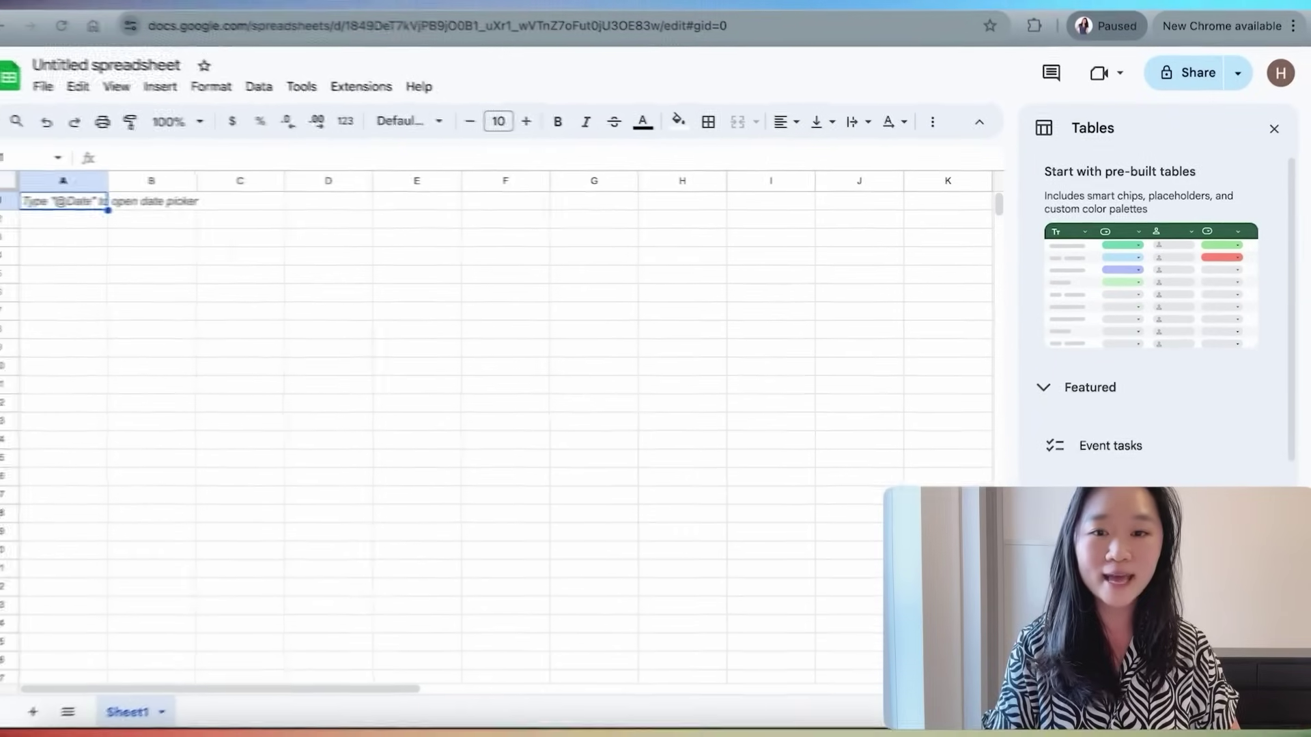
# Paste the ChatGPT life-coach table into A1 of the untitled spreadsheet
pyautogui.hotkey('ctrl', 'v')
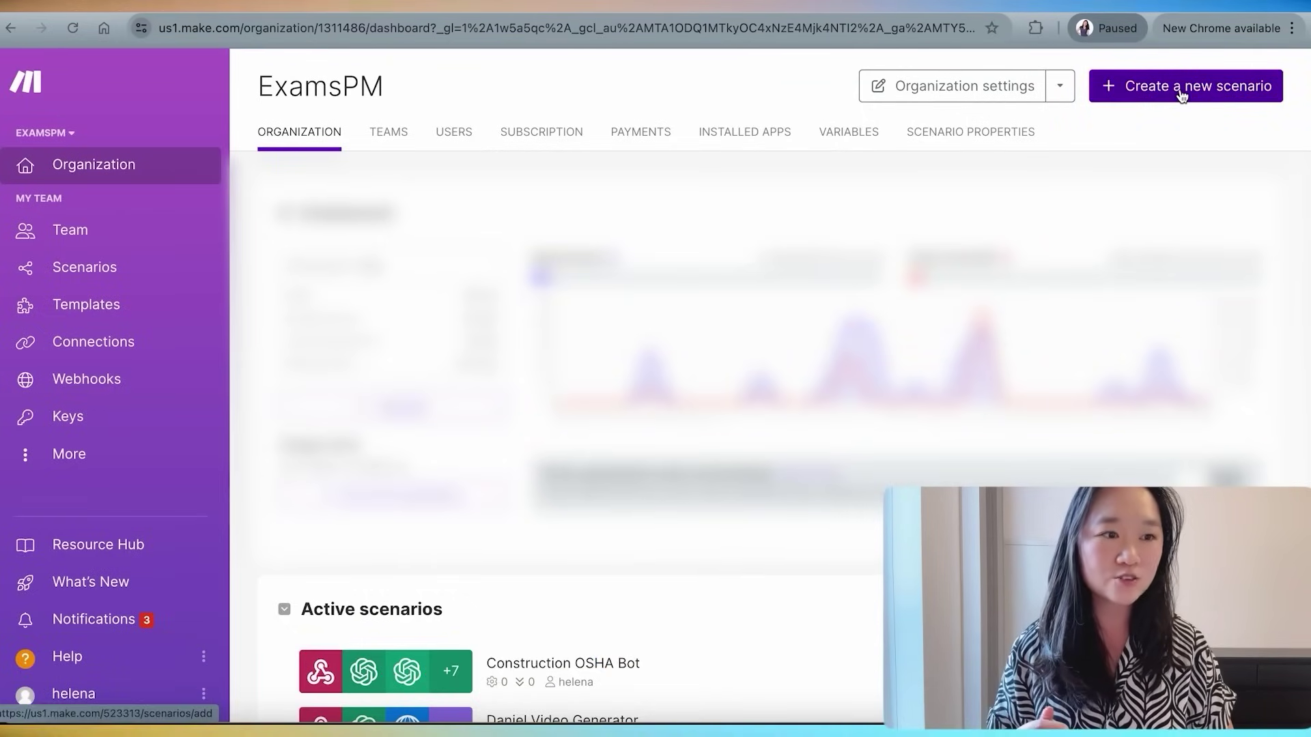
# Create a new scenario and add the Google Sheets Watch New Rows trigger via a 'googl' search
pyautogui.click(1182, 91)
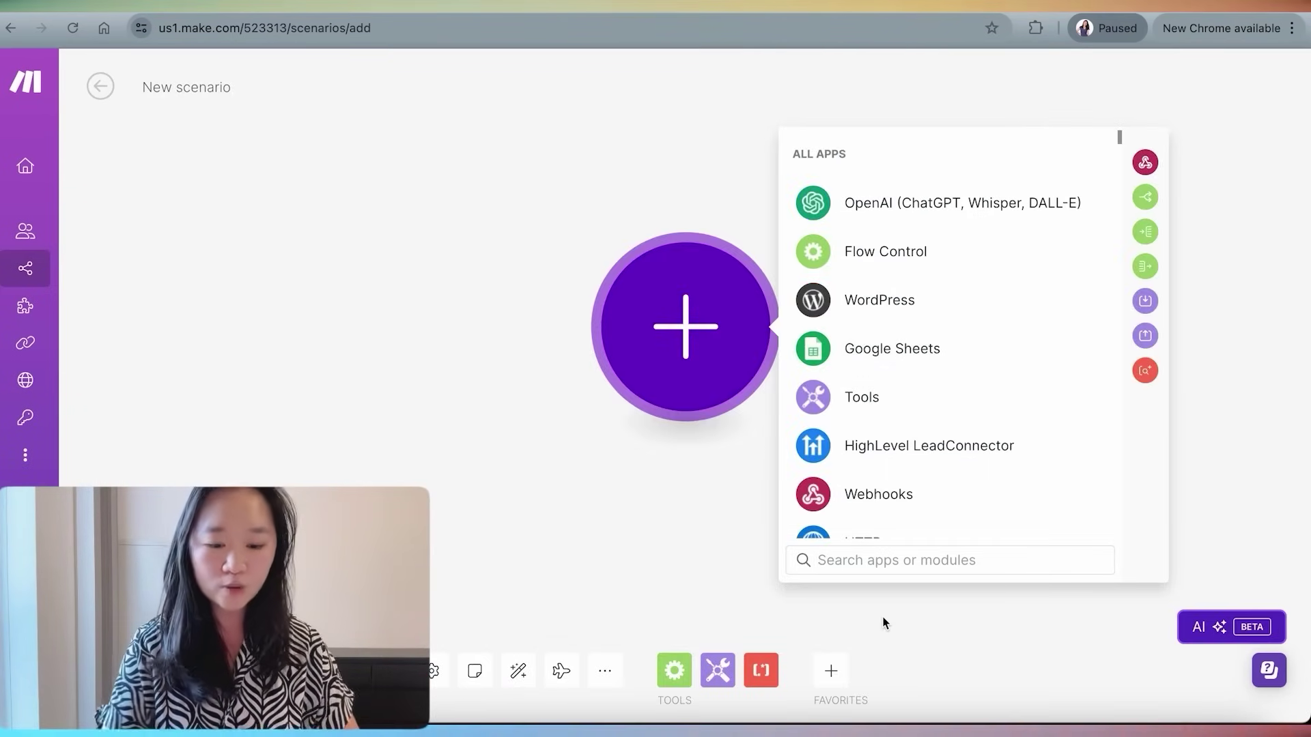
pyautogui.write('googl')
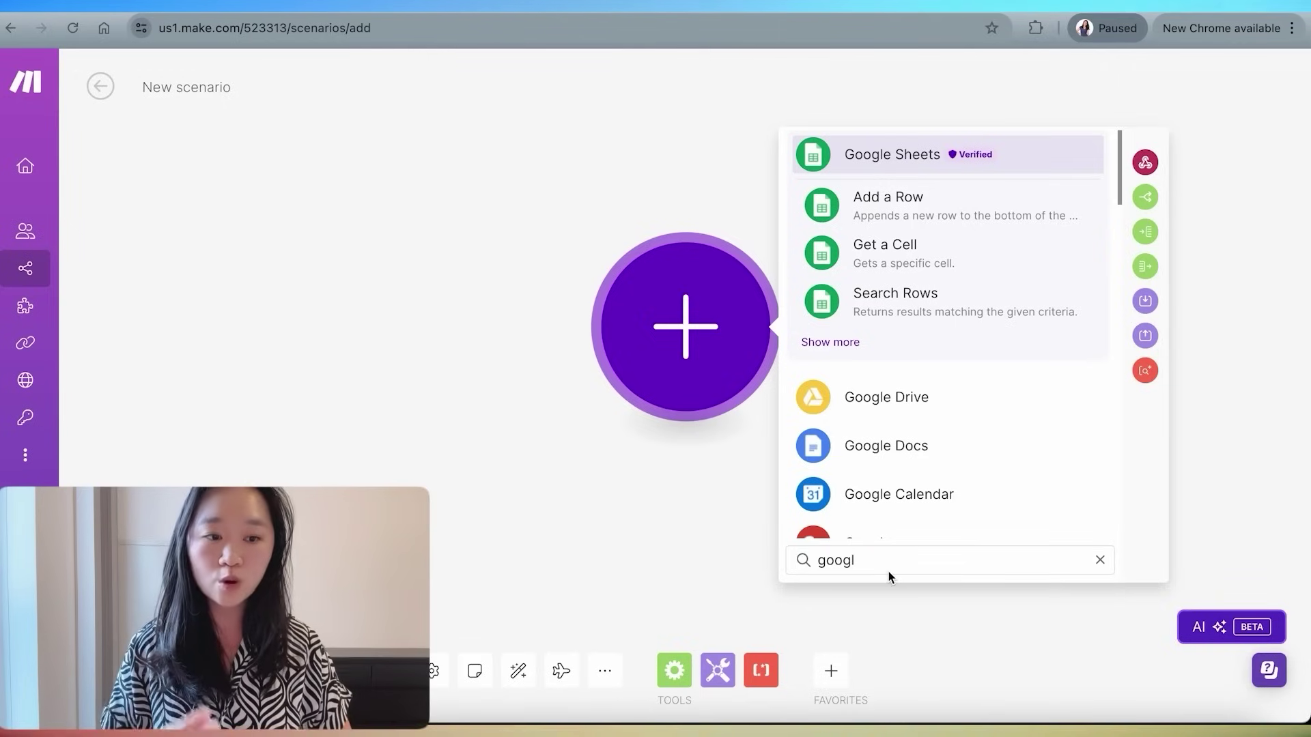
pyautogui.click(885, 155)
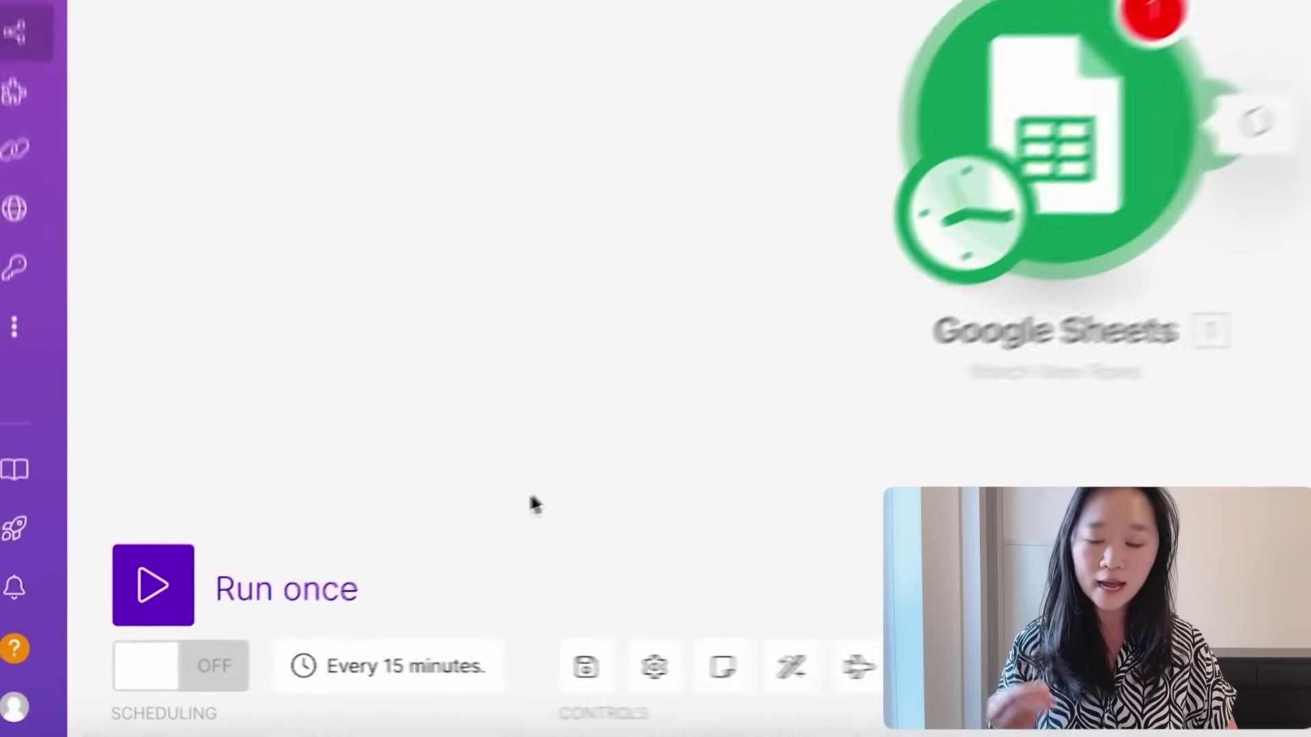
# Change the trigger's run schedule from every 15 minutes to every 60 minutes
pyautogui.click(383, 676)
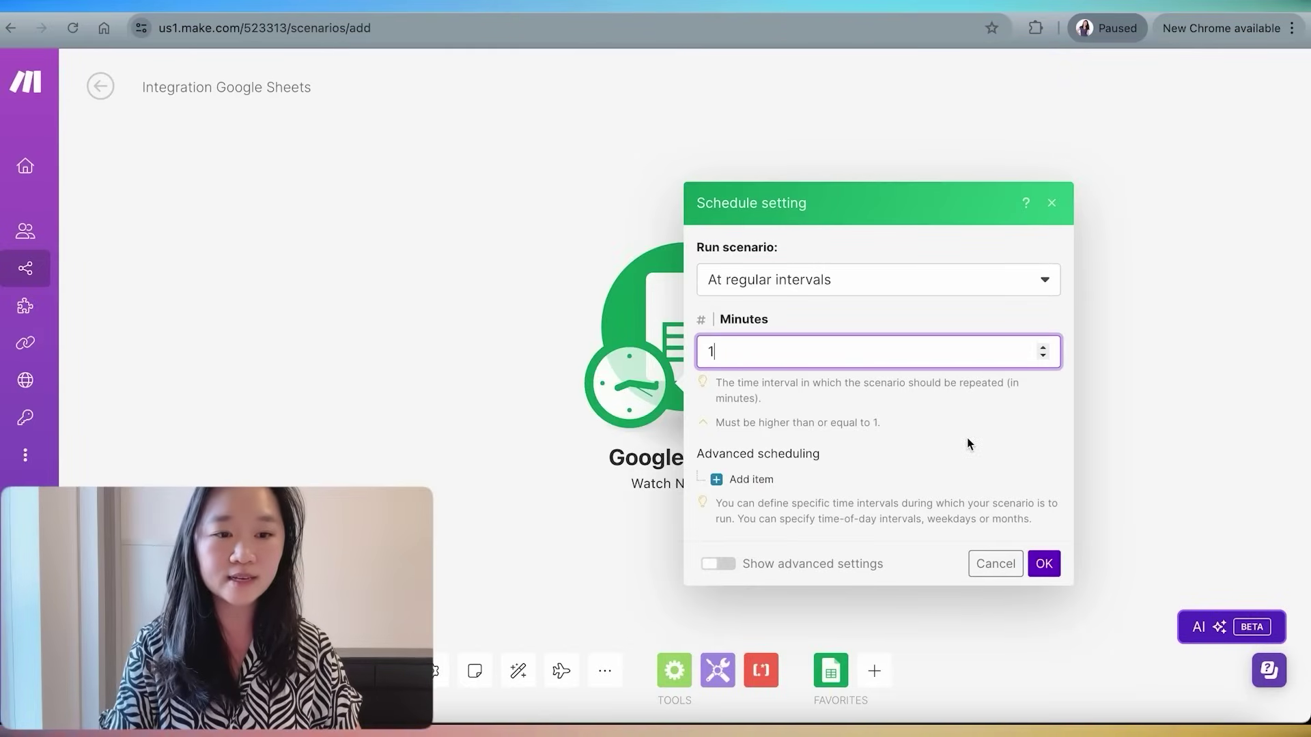
pyautogui.click(839, 357)
pyautogui.press('BackSpace')
pyautogui.write('60')
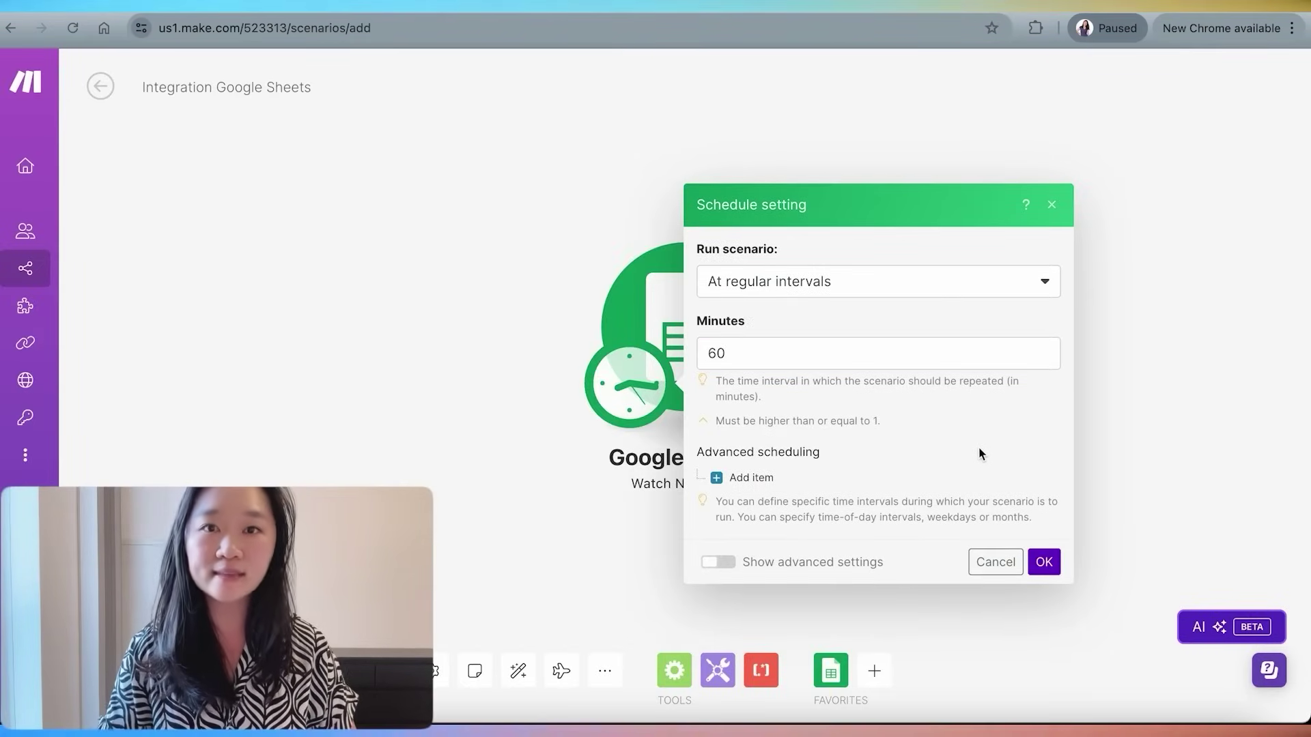
pyautogui.click(1044, 563)
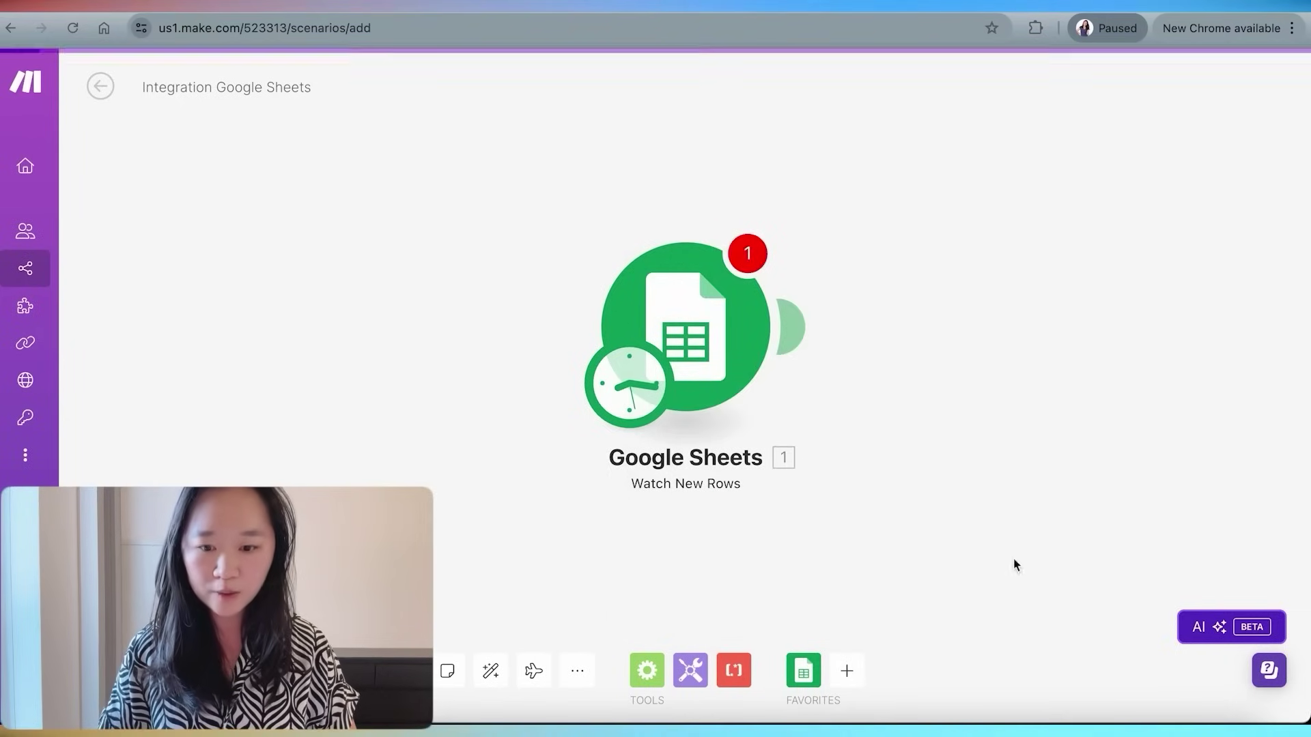
pyautogui.moveTo(892, 503); pyautogui.dragTo(623, 500)
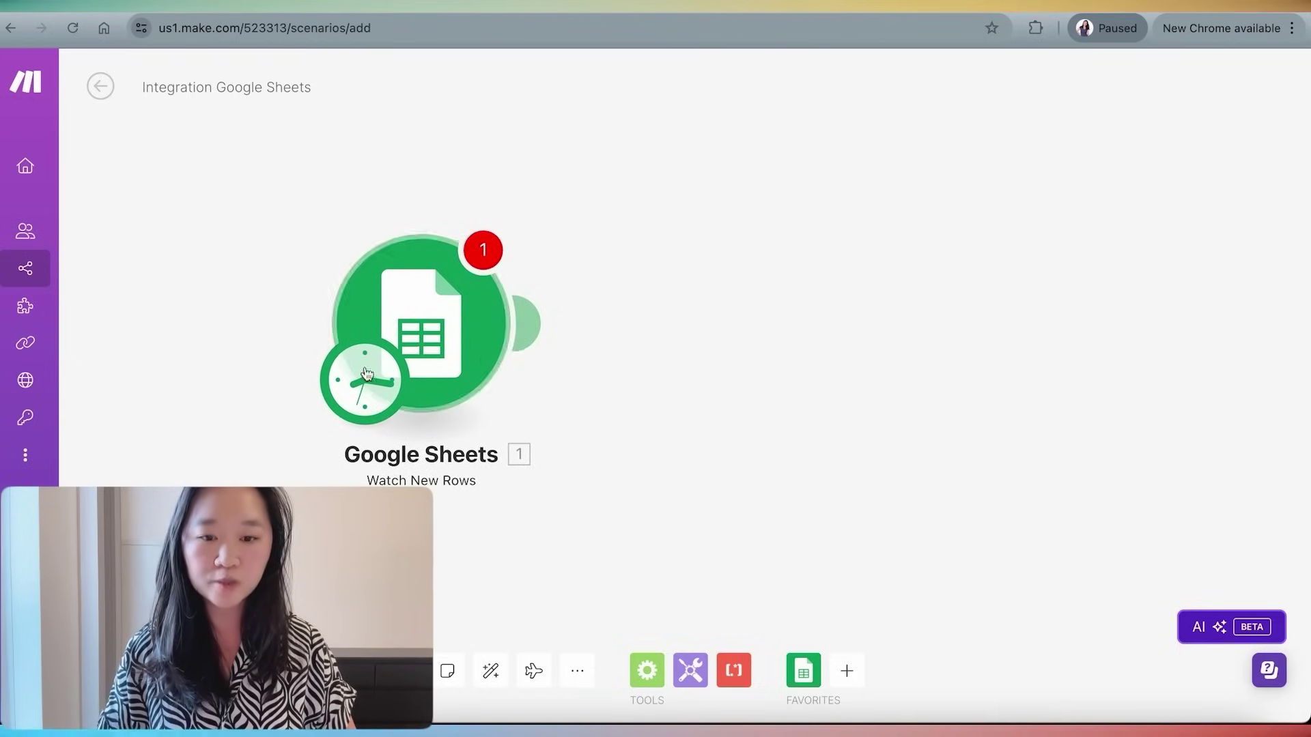
# In the Watch New Rows settings, select the Lead outreach test spreadsheet
pyautogui.click(429, 314)
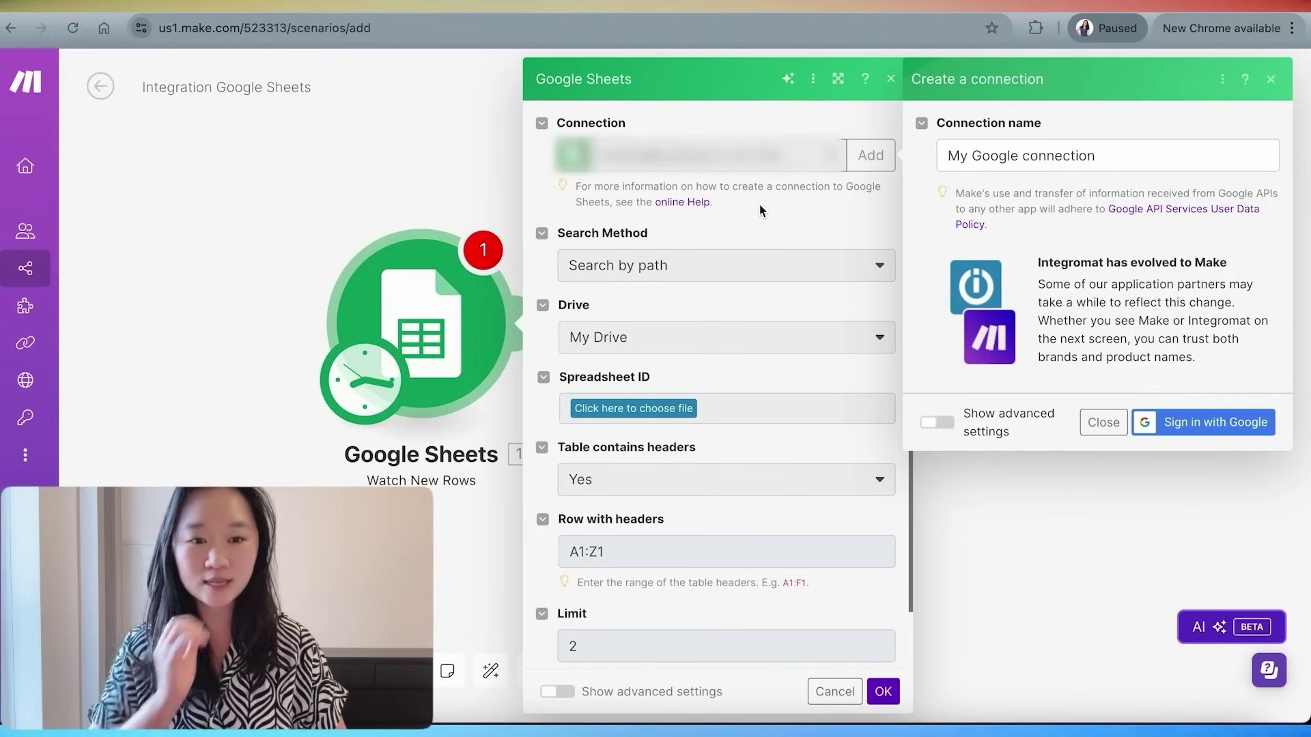
pyautogui.click(1102, 422)
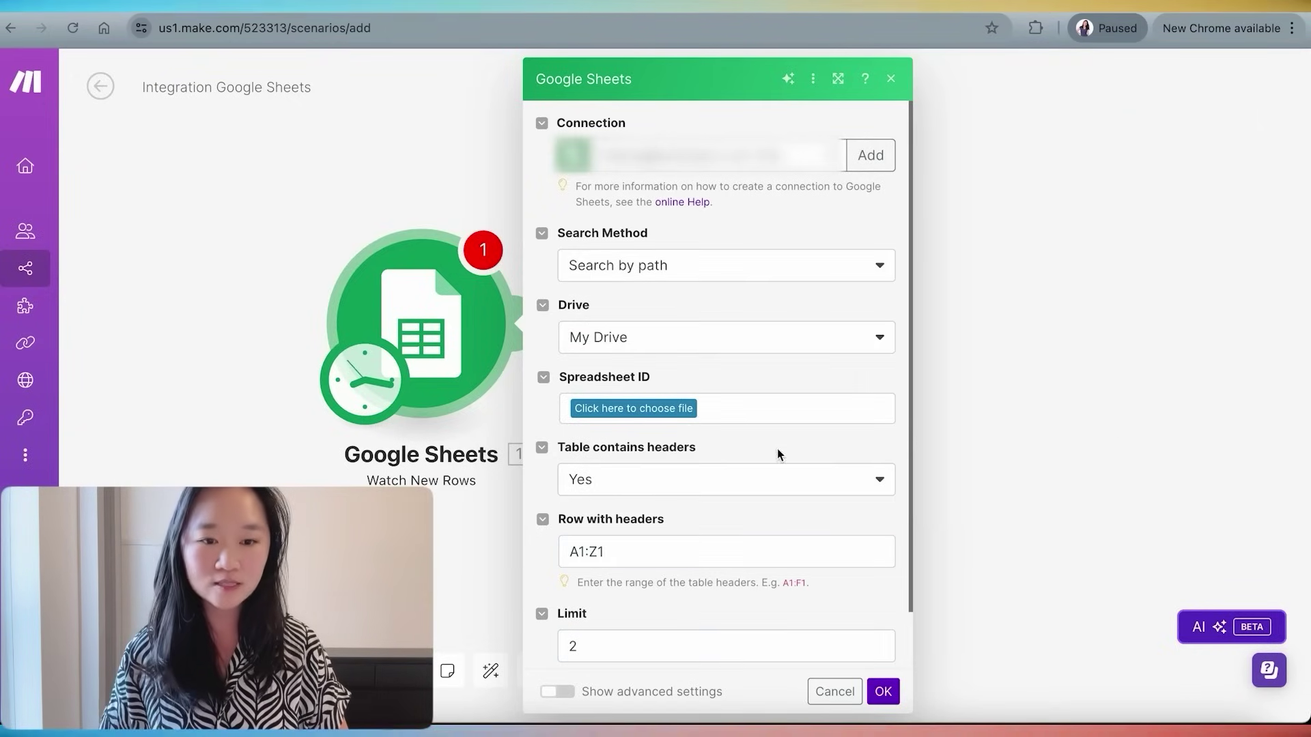
pyautogui.click(618, 410)
pyautogui.write('le')
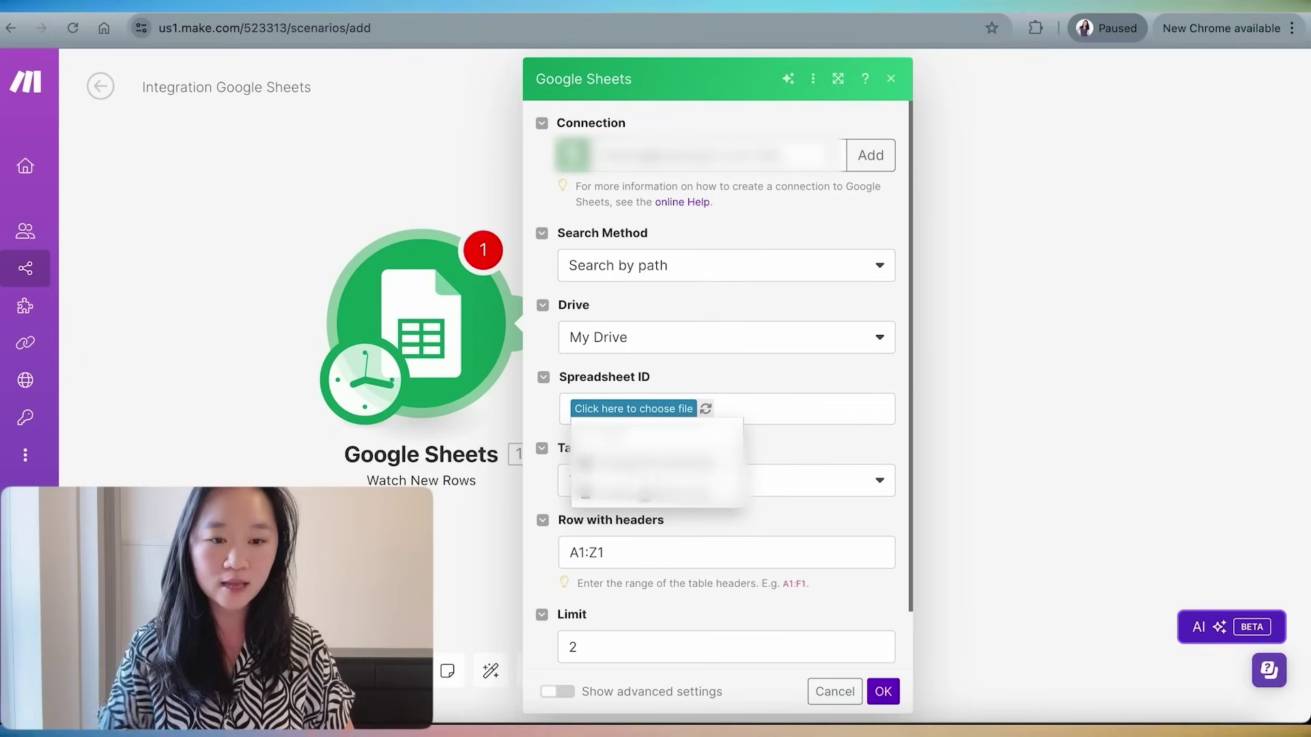
pyautogui.click(642, 503)
# Set Sheet Name to Sheet1 and Limit to 1, then save the trigger
pyautogui.scroll(-2, 795, 418)
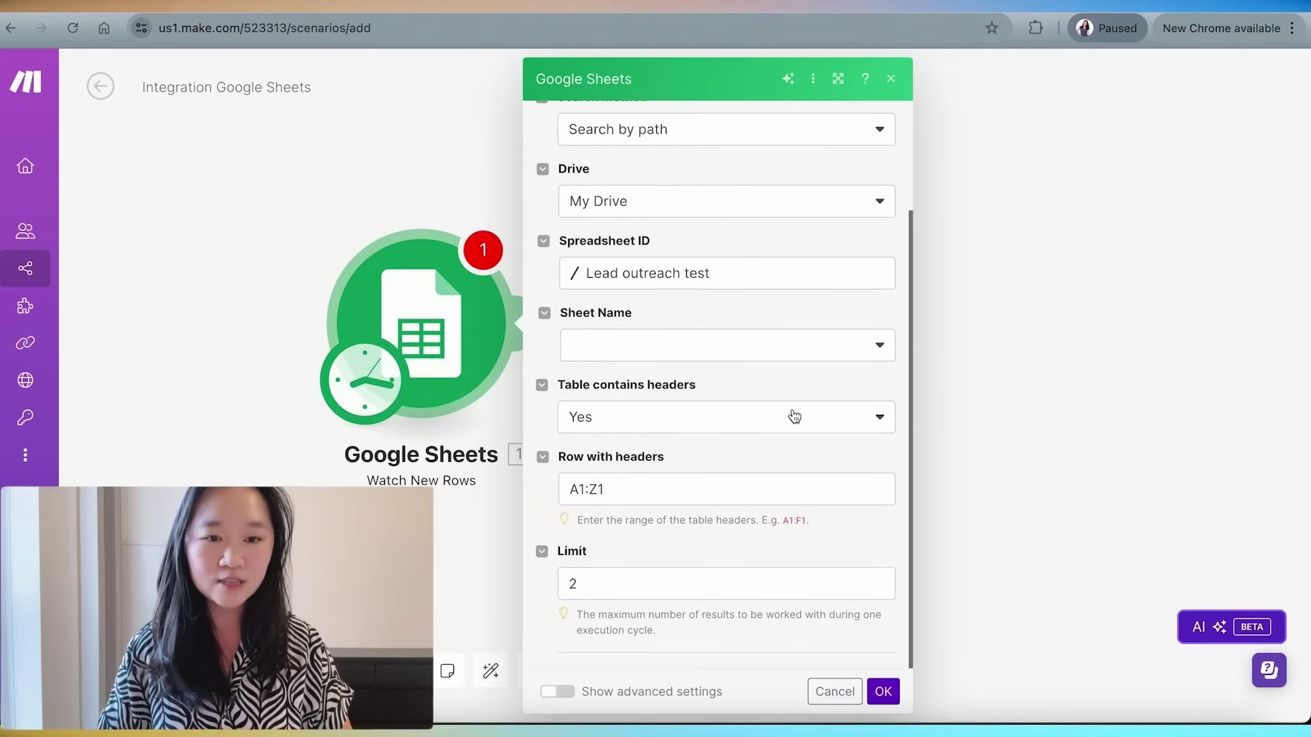
pyautogui.click(606, 347)
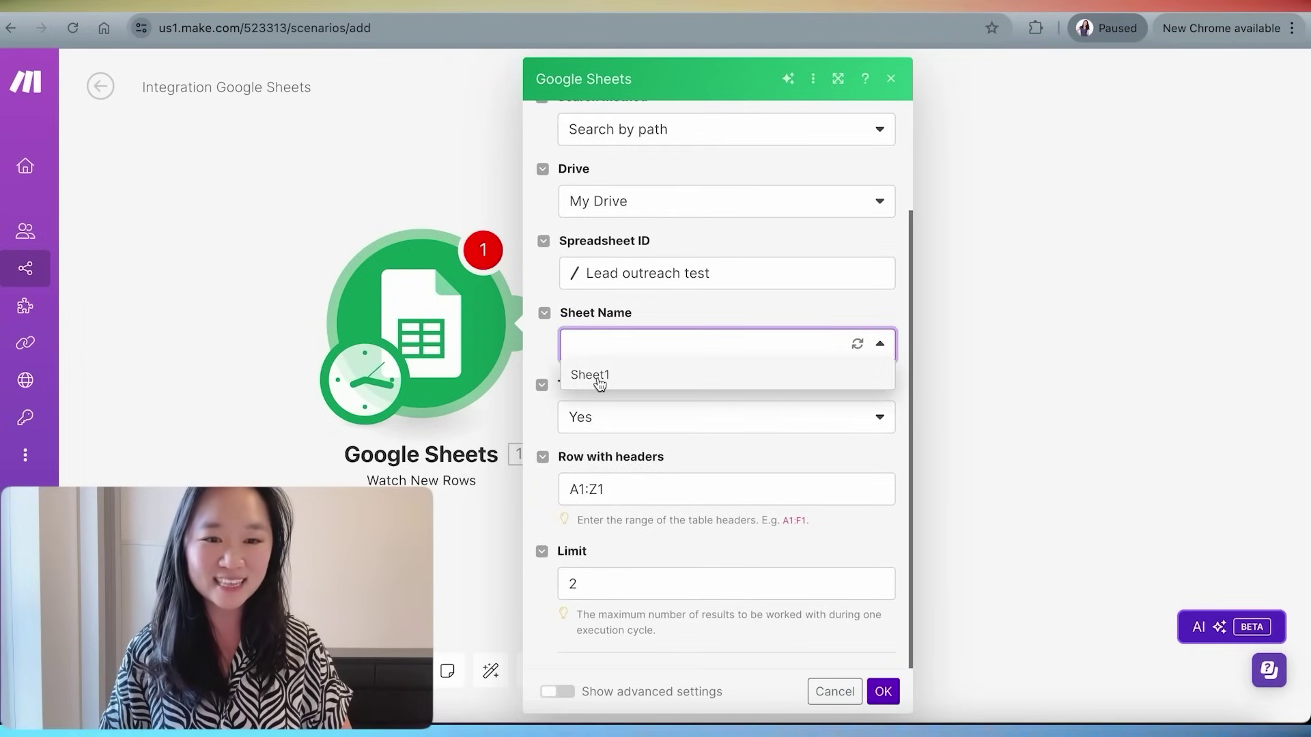
pyautogui.click(591, 375)
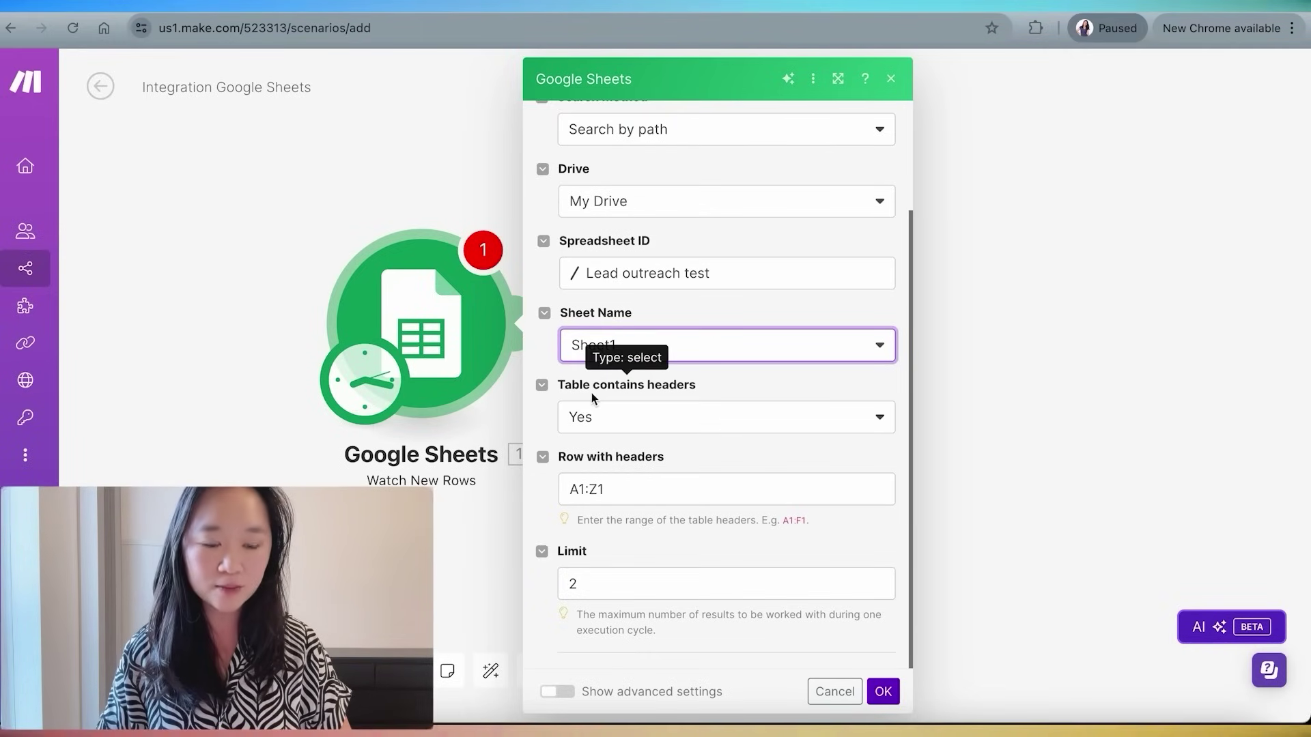
pyautogui.click(597, 599)
pyautogui.press('BackSpace')
pyautogui.write('1')
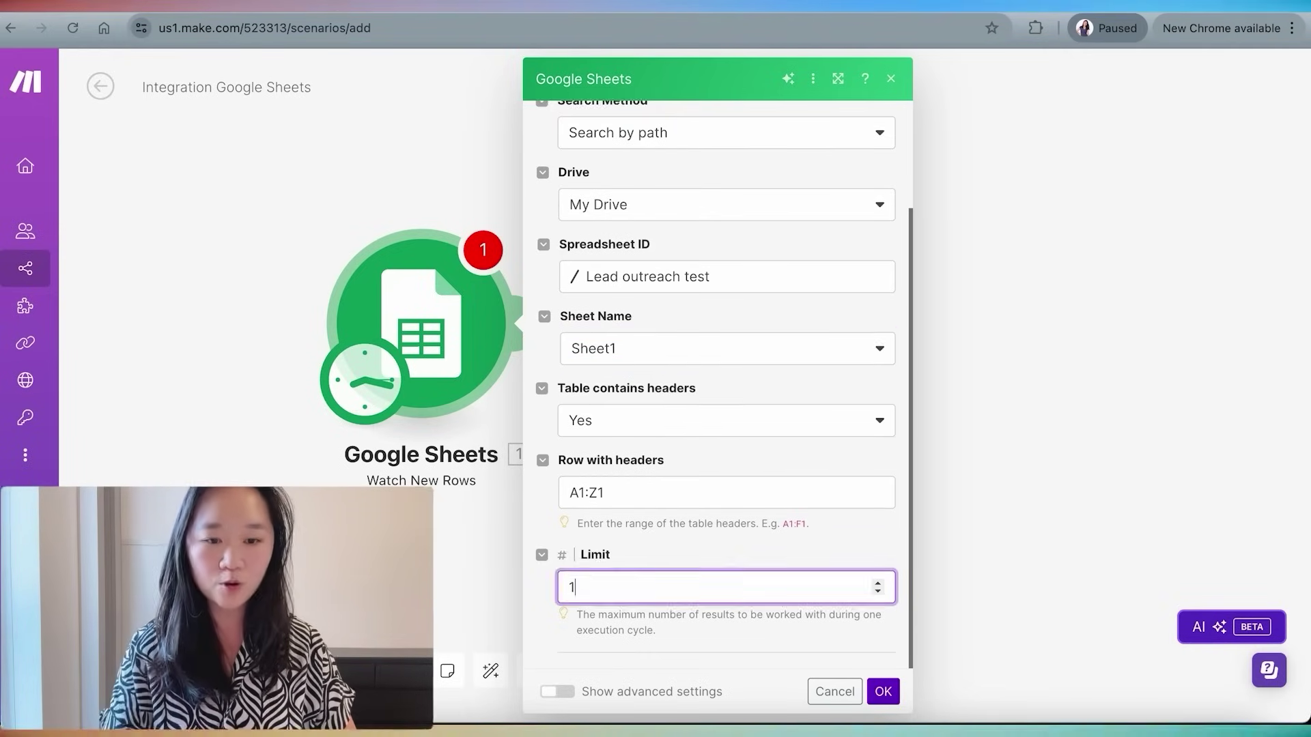
pyautogui.click(667, 512)
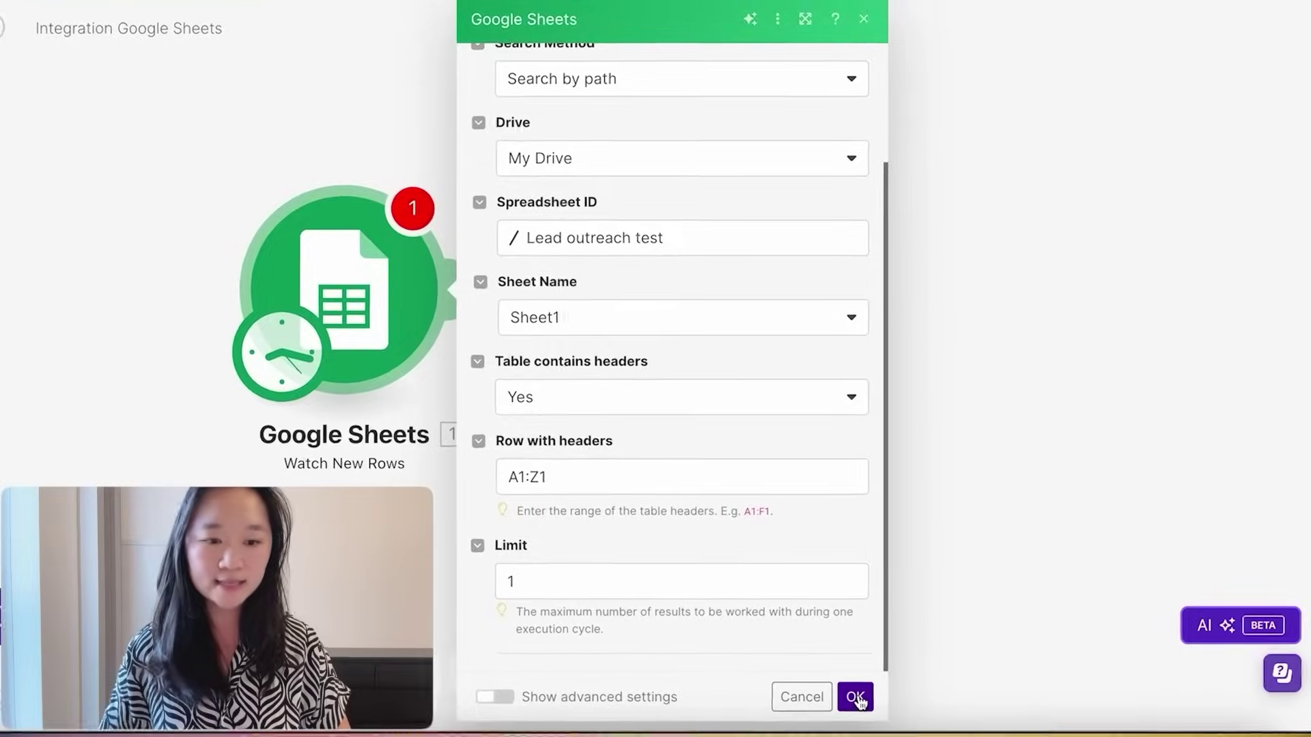
pyautogui.click(856, 697)
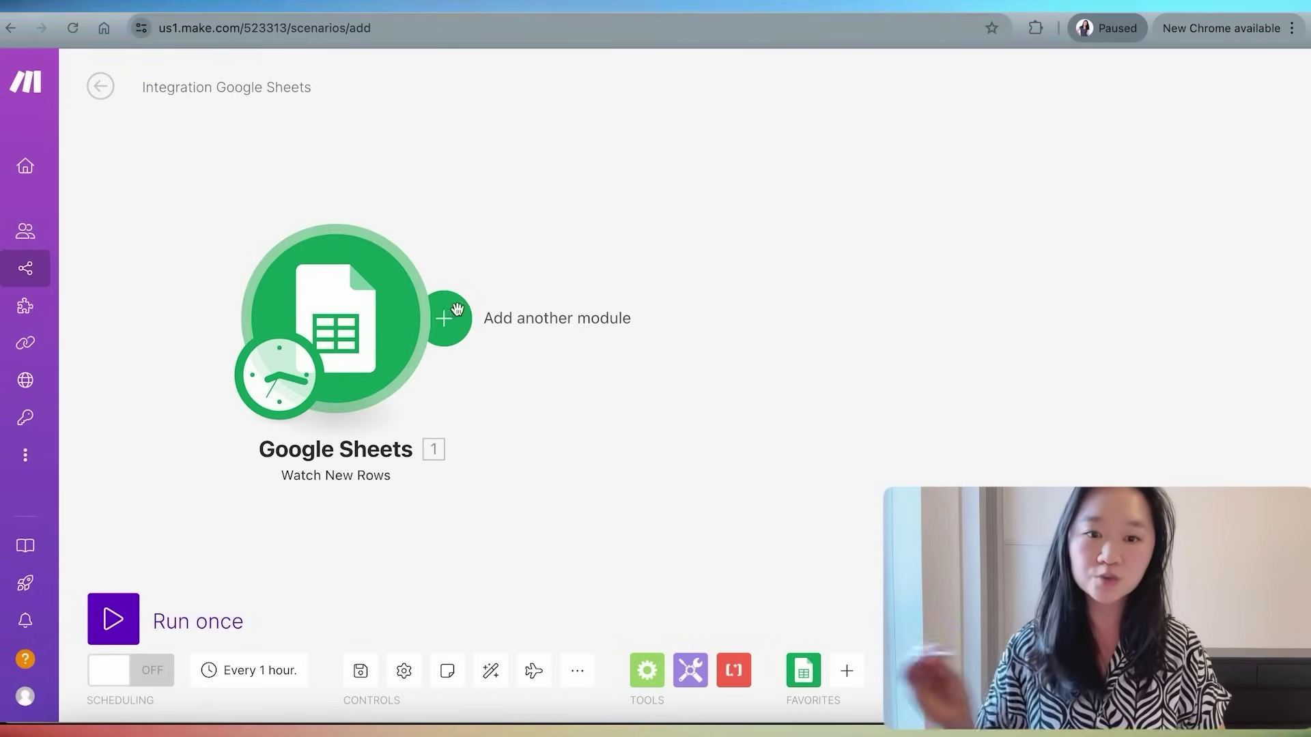
# Add a Gmail Send an Email module after the trigger via a 'gmail' search
pyautogui.click(448, 318)
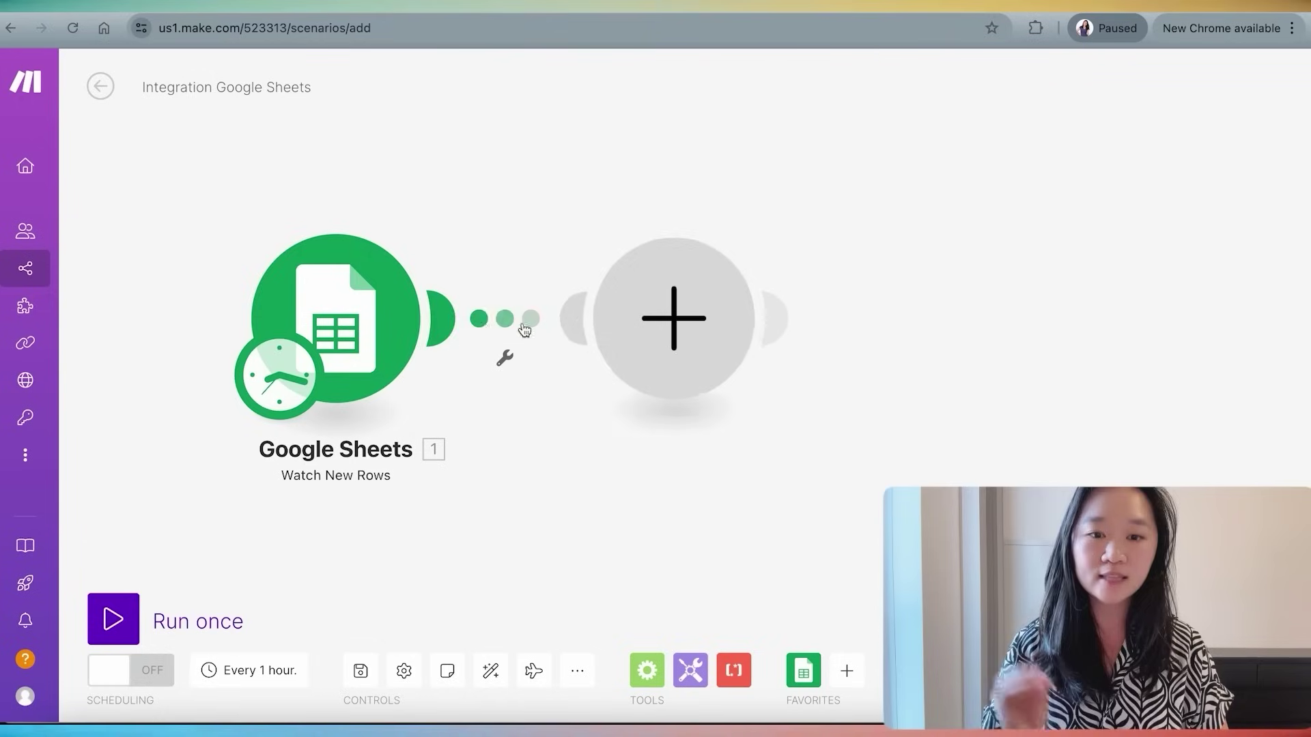
pyautogui.write('gmail')
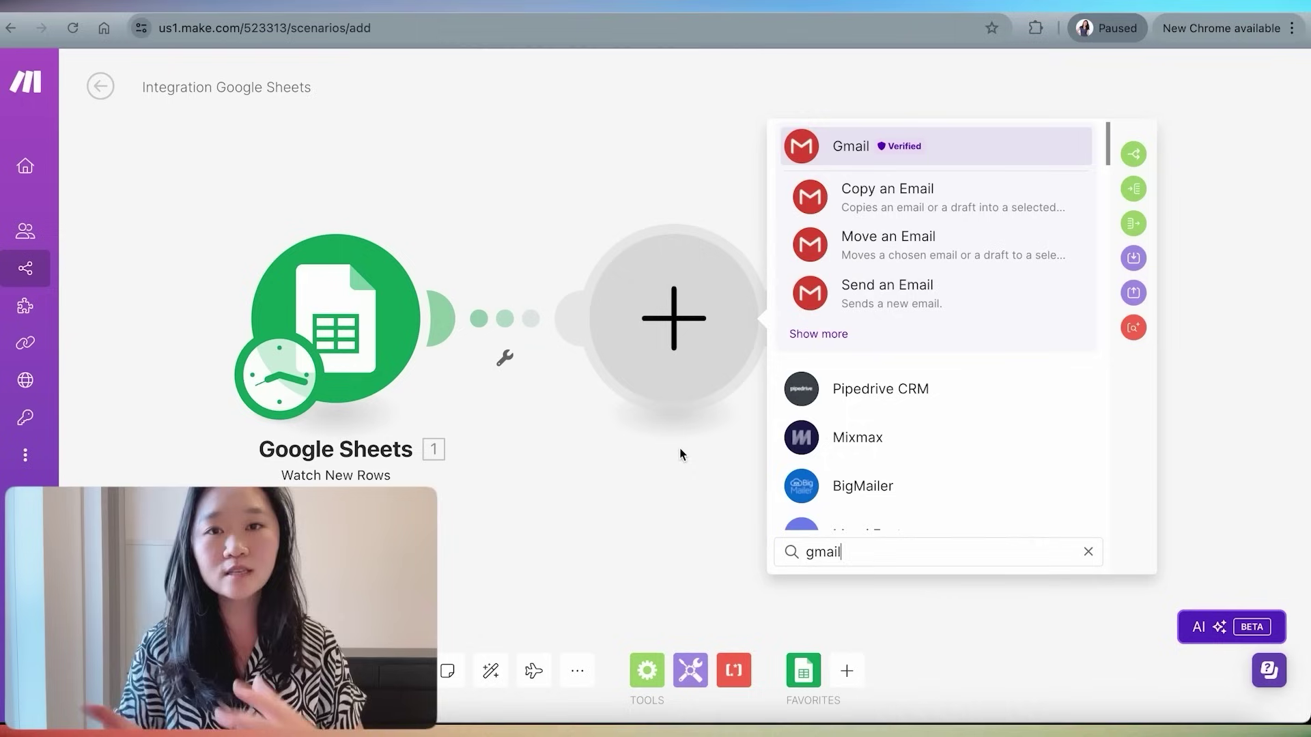
pyautogui.click(809, 153)
pyautogui.scroll(-3, 805, 340)
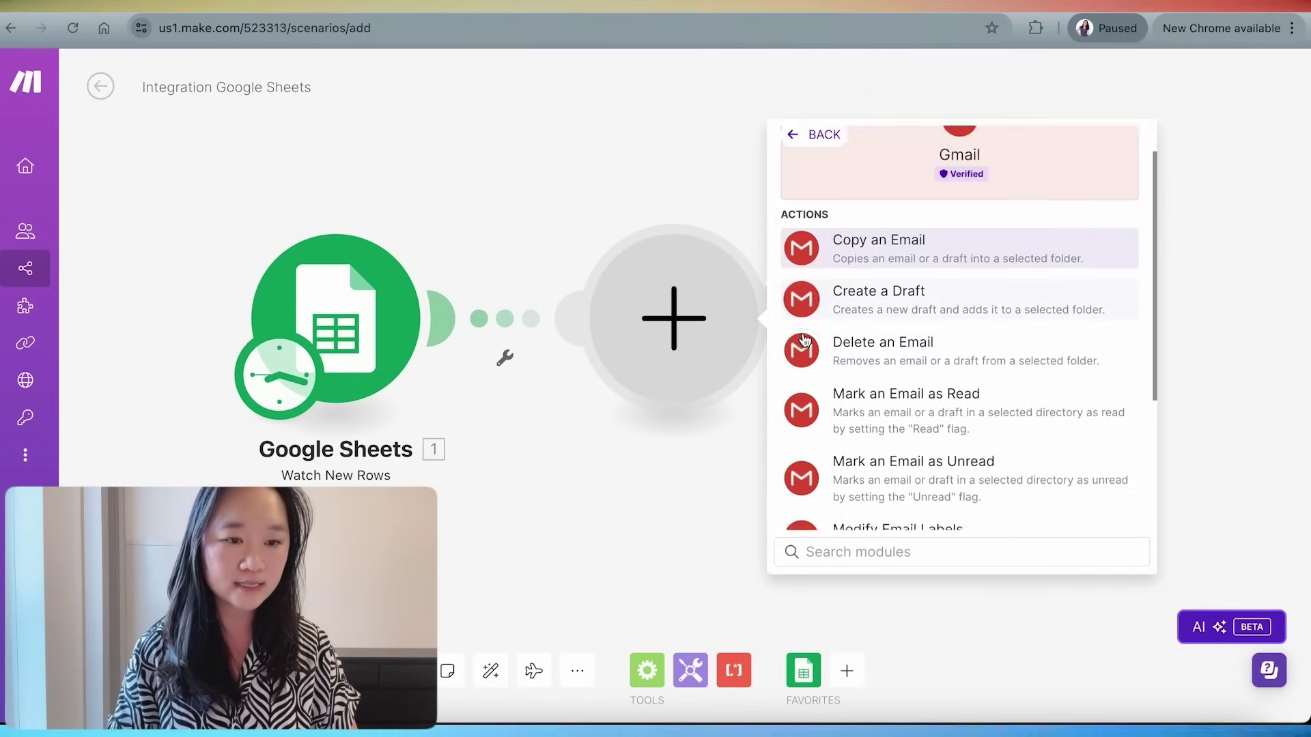
pyautogui.scroll(-1, 805, 340)
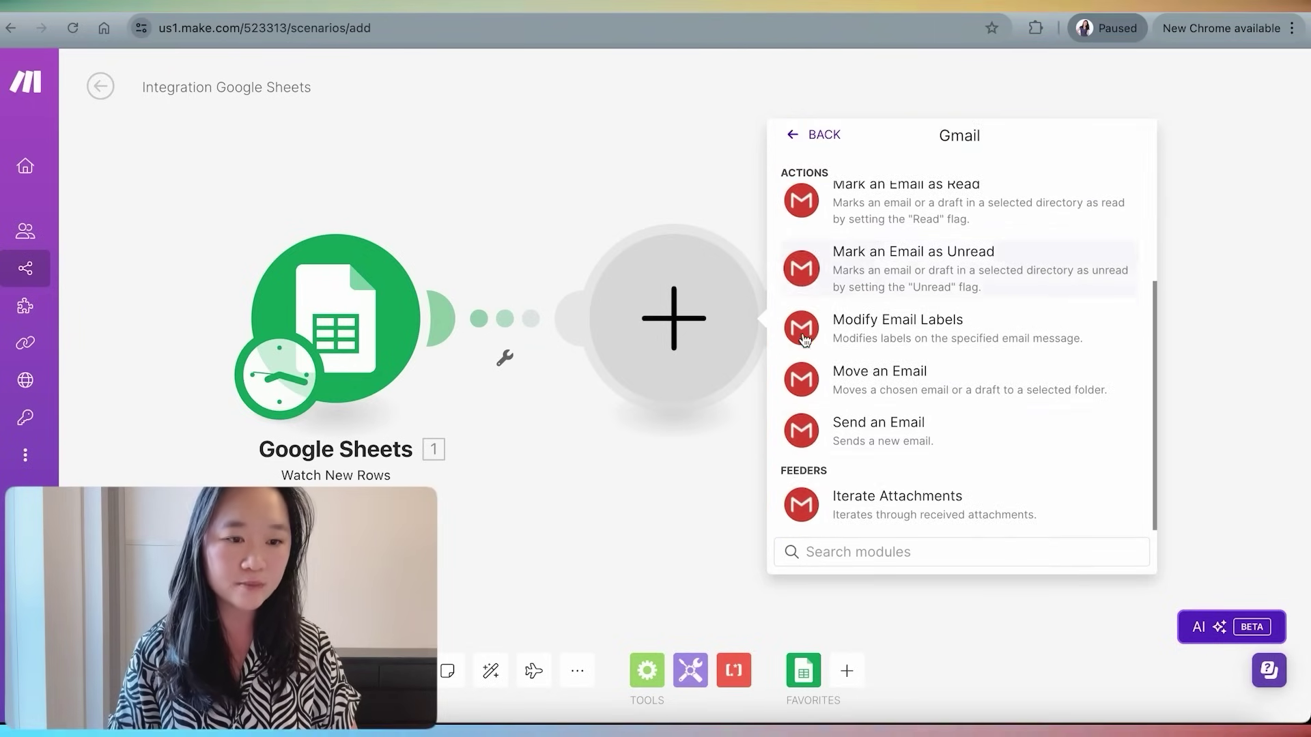
pyautogui.click(813, 439)
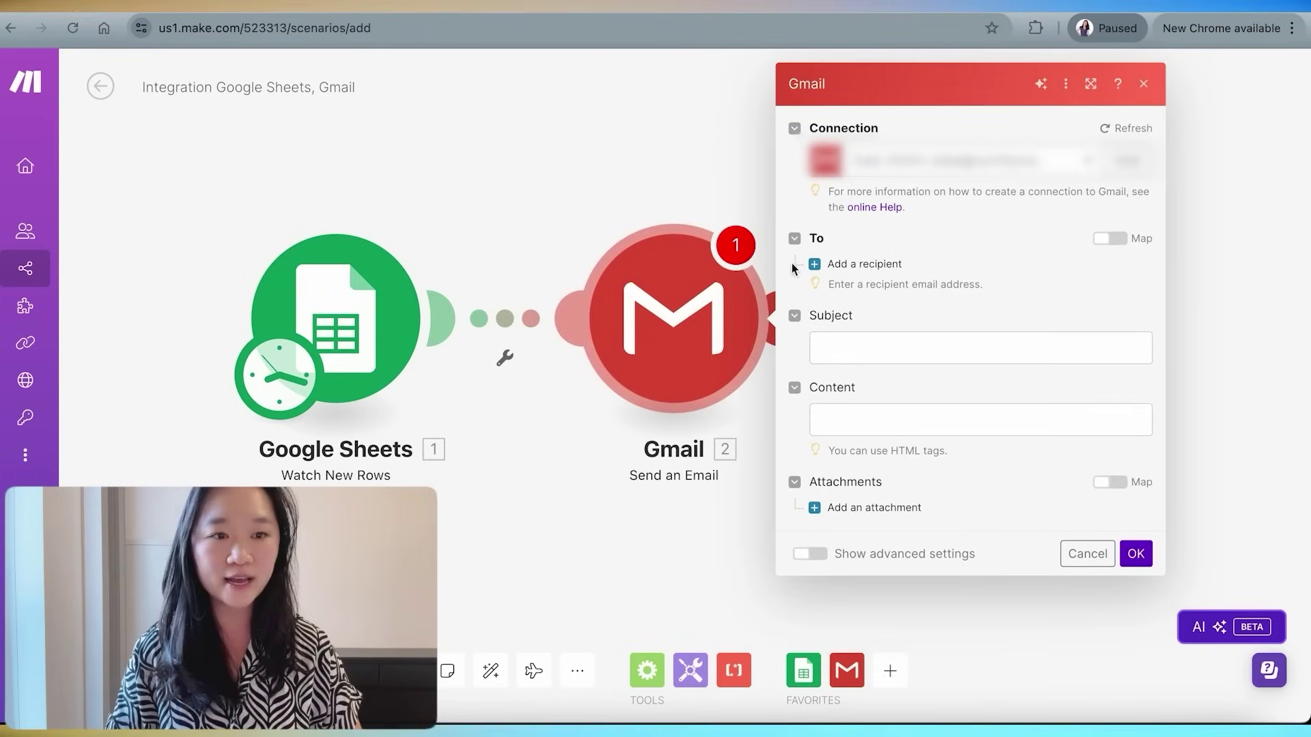
# Choose the existing My Google Restricted connection for the Gmail module
pyautogui.click(1128, 160)
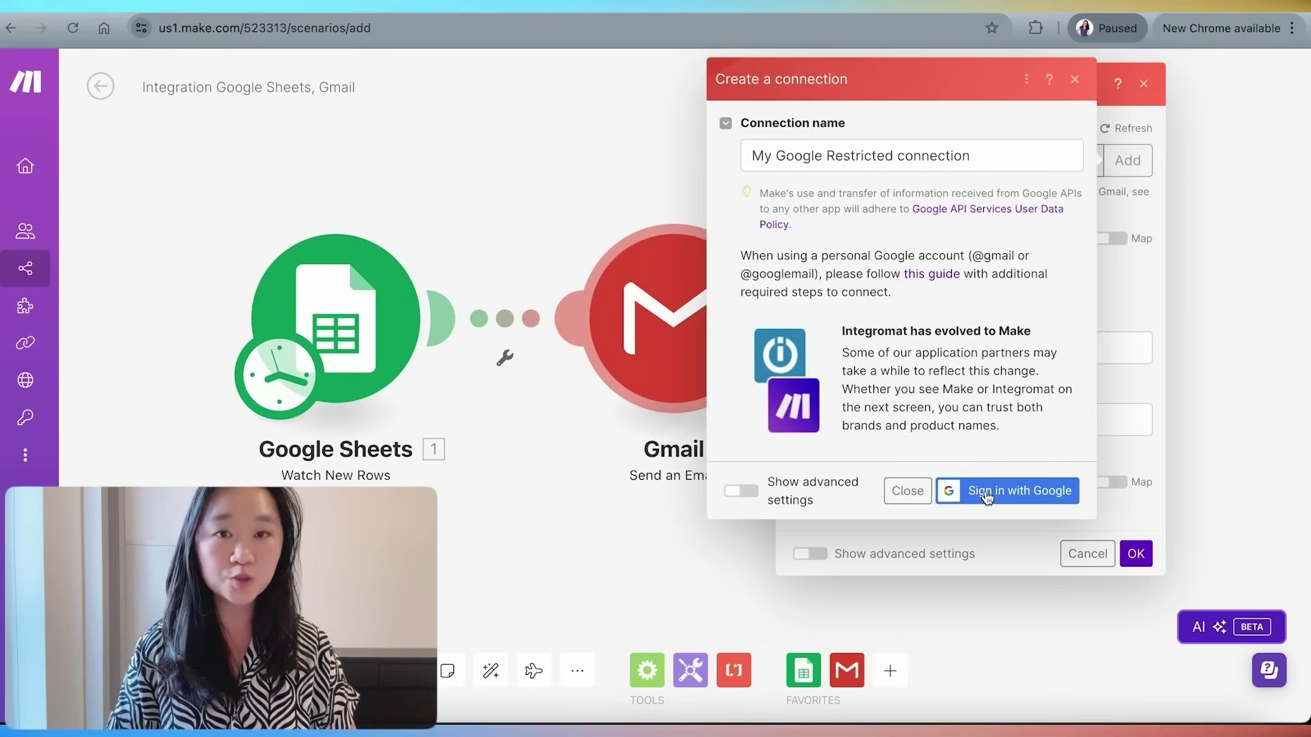
pyautogui.click(907, 491)
pyautogui.click(956, 162)
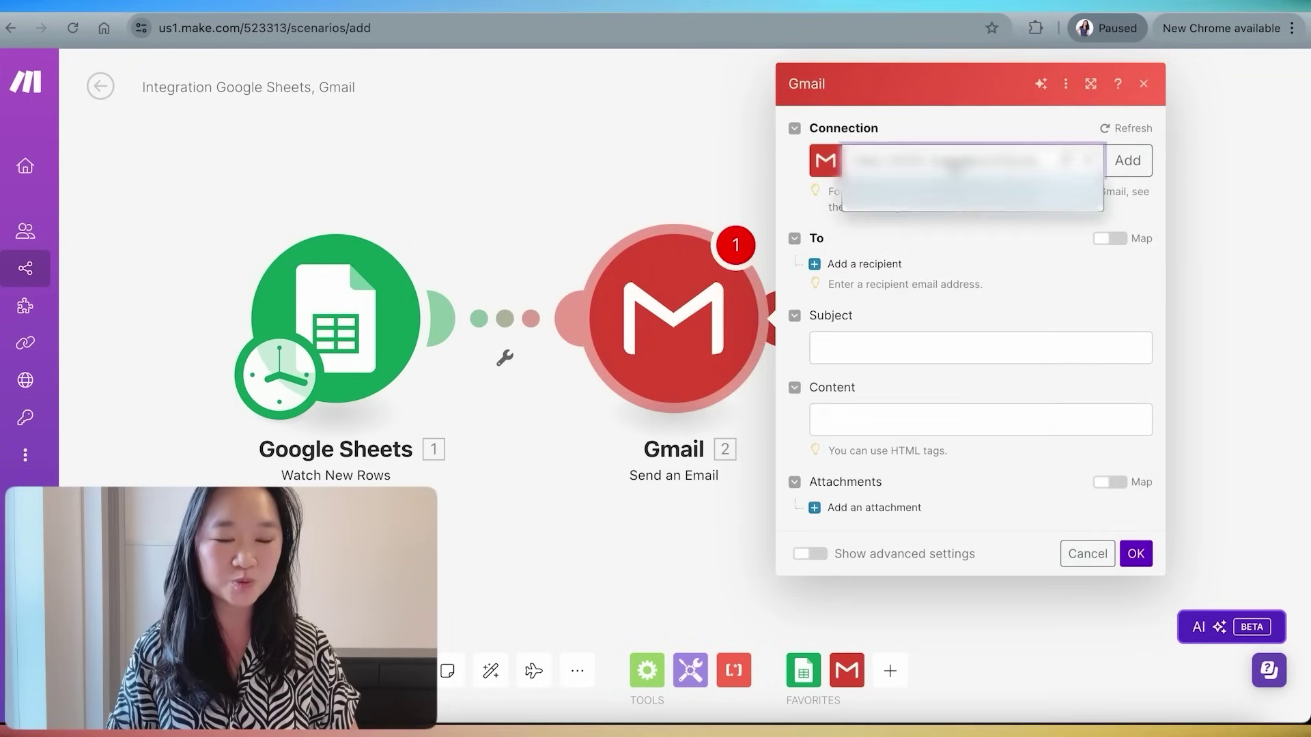
pyautogui.click(956, 179)
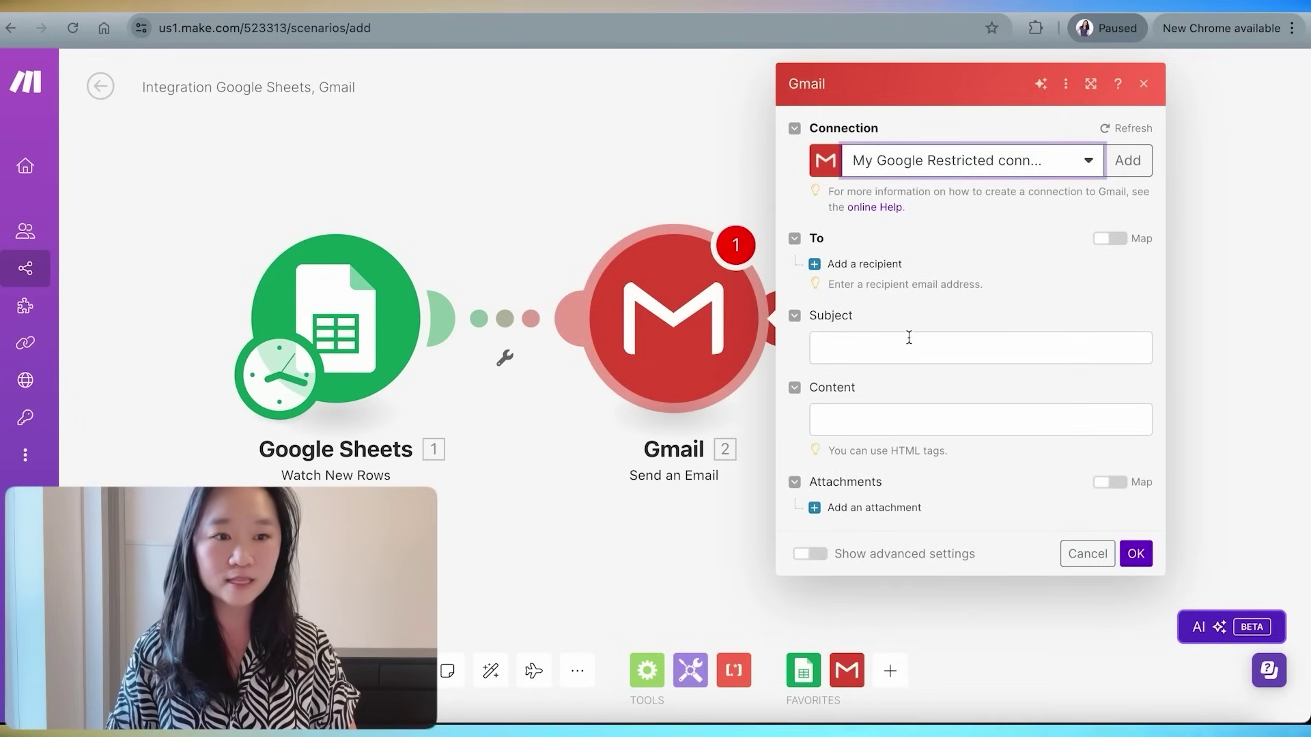
# Add a recipient and map the sheet's Email (D) column into Email address 1
pyautogui.click(865, 266)
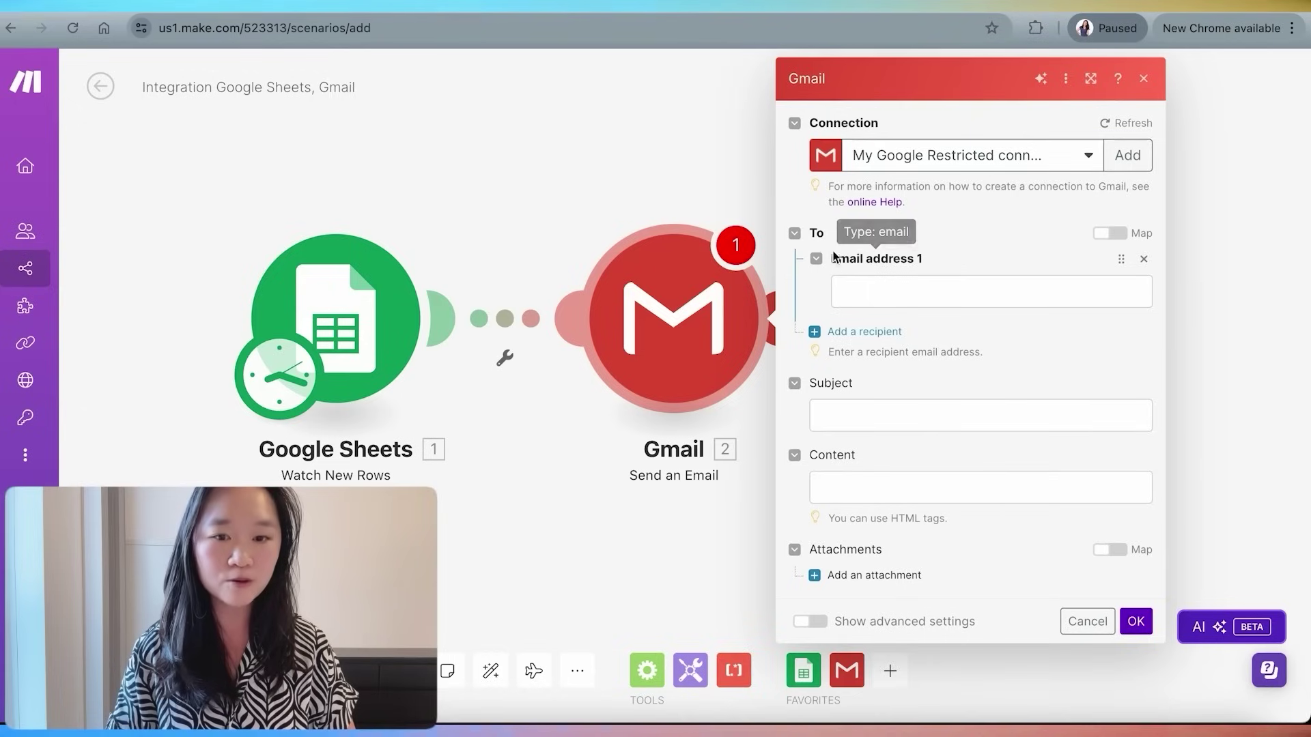
pyautogui.click(857, 293)
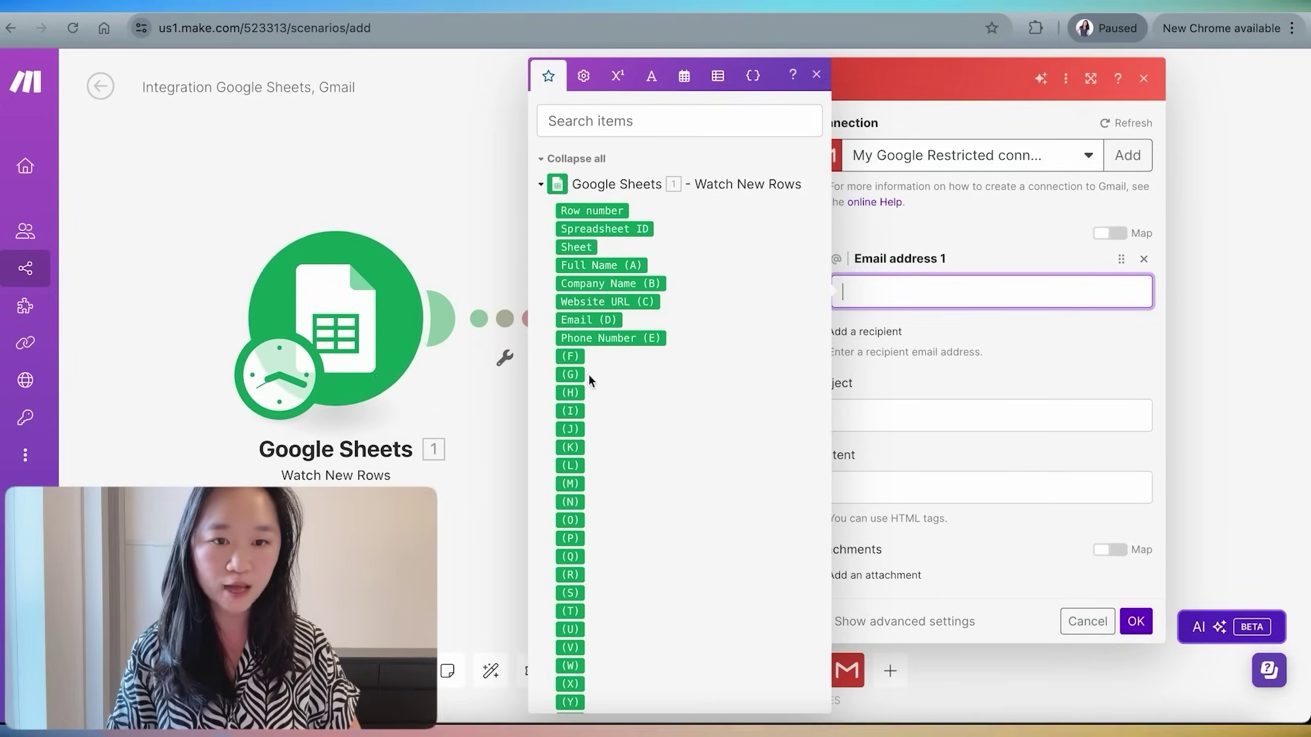
pyautogui.moveTo(583, 322)
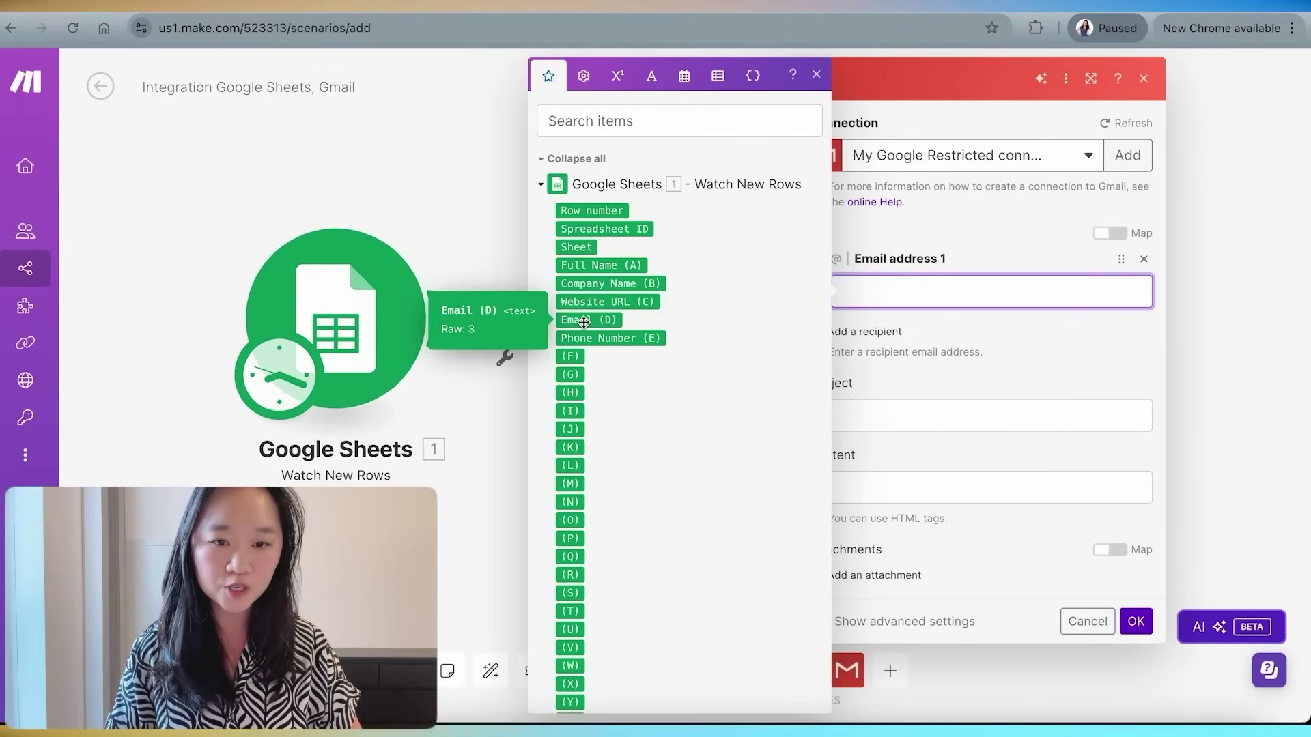
pyautogui.click(584, 321)
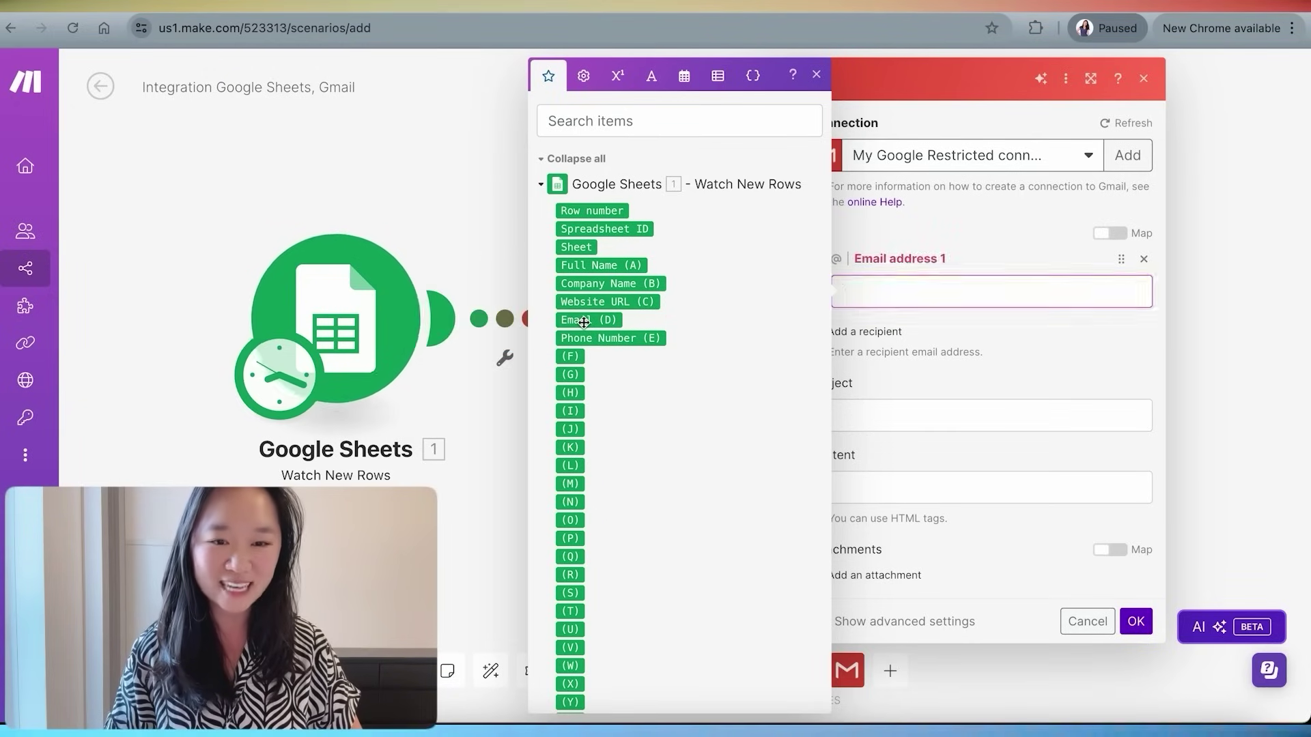
pyautogui.click(442, 521)
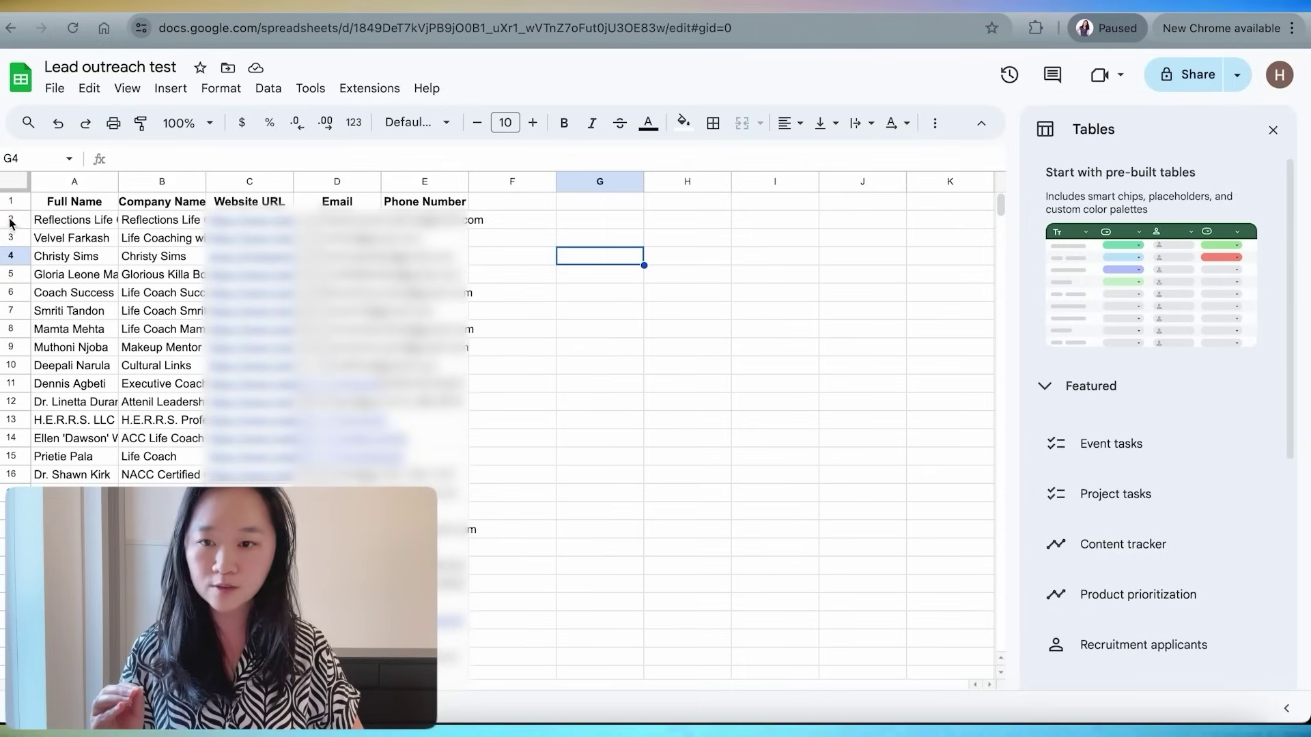
pyautogui.click(11, 219)
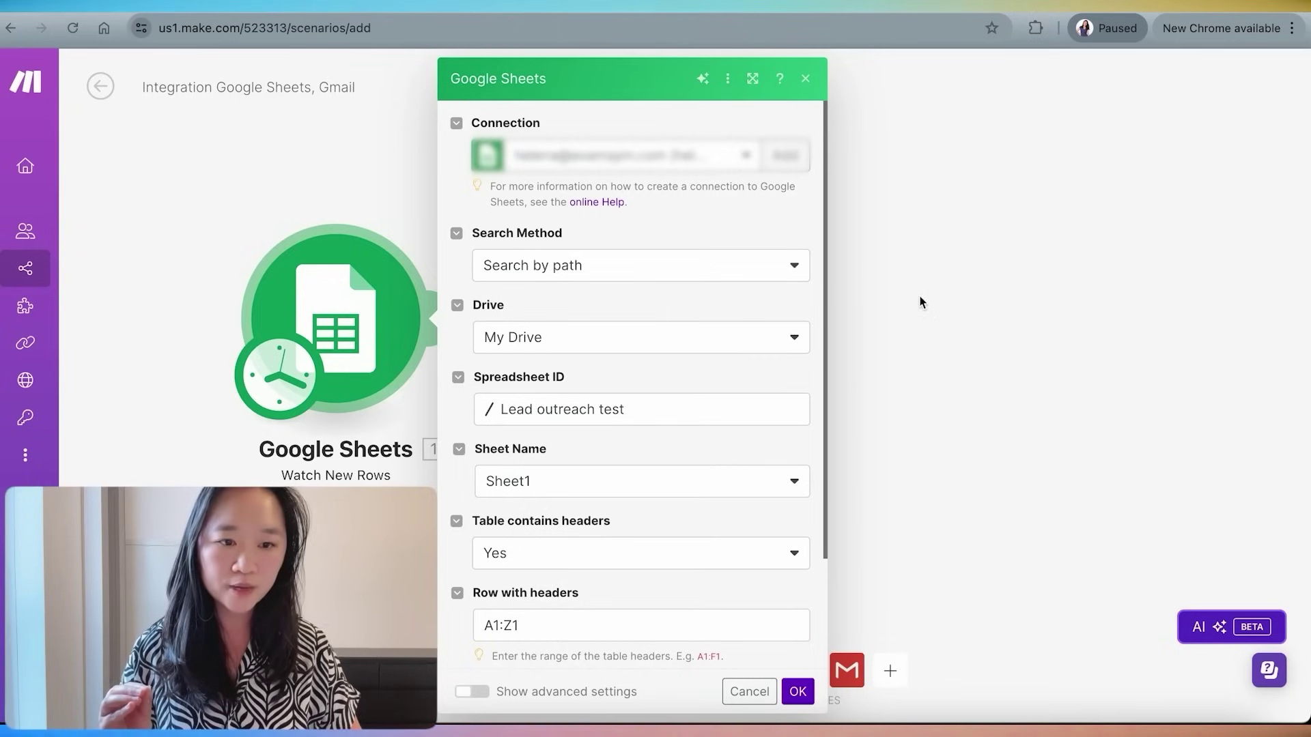
# Reopen the Gmail module settings to show the mappable sheet fields for the recipient
pyautogui.click(918, 298)
pyautogui.click(658, 328)
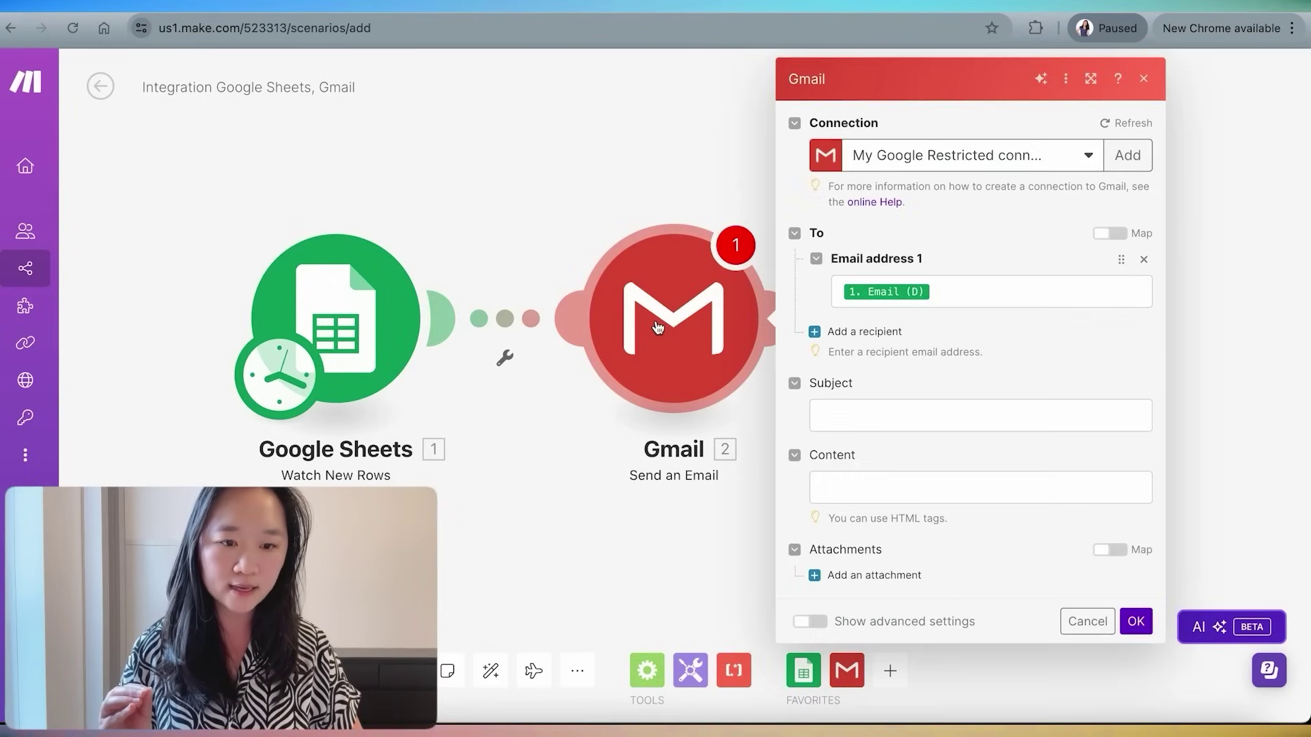
pyautogui.click(976, 289)
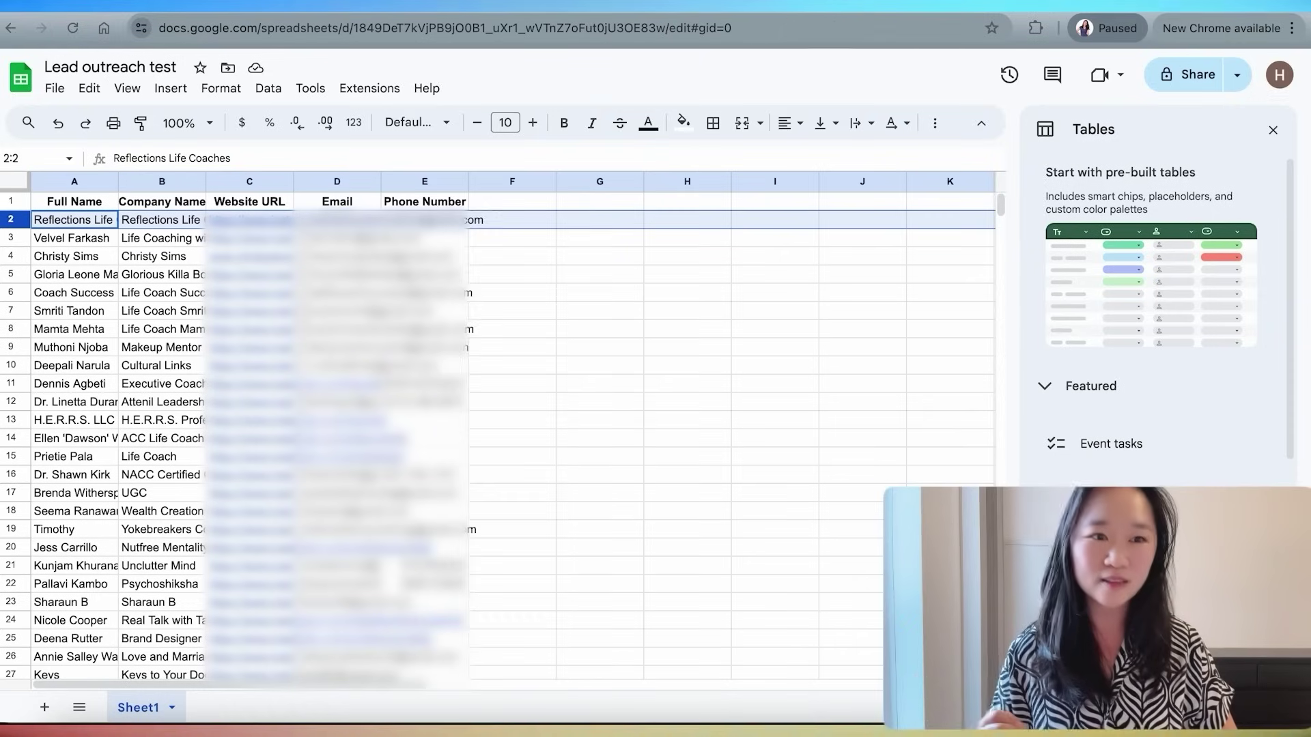
# Widen column D of Lead outreach test so the full email addresses show
pyautogui.click(337, 219)
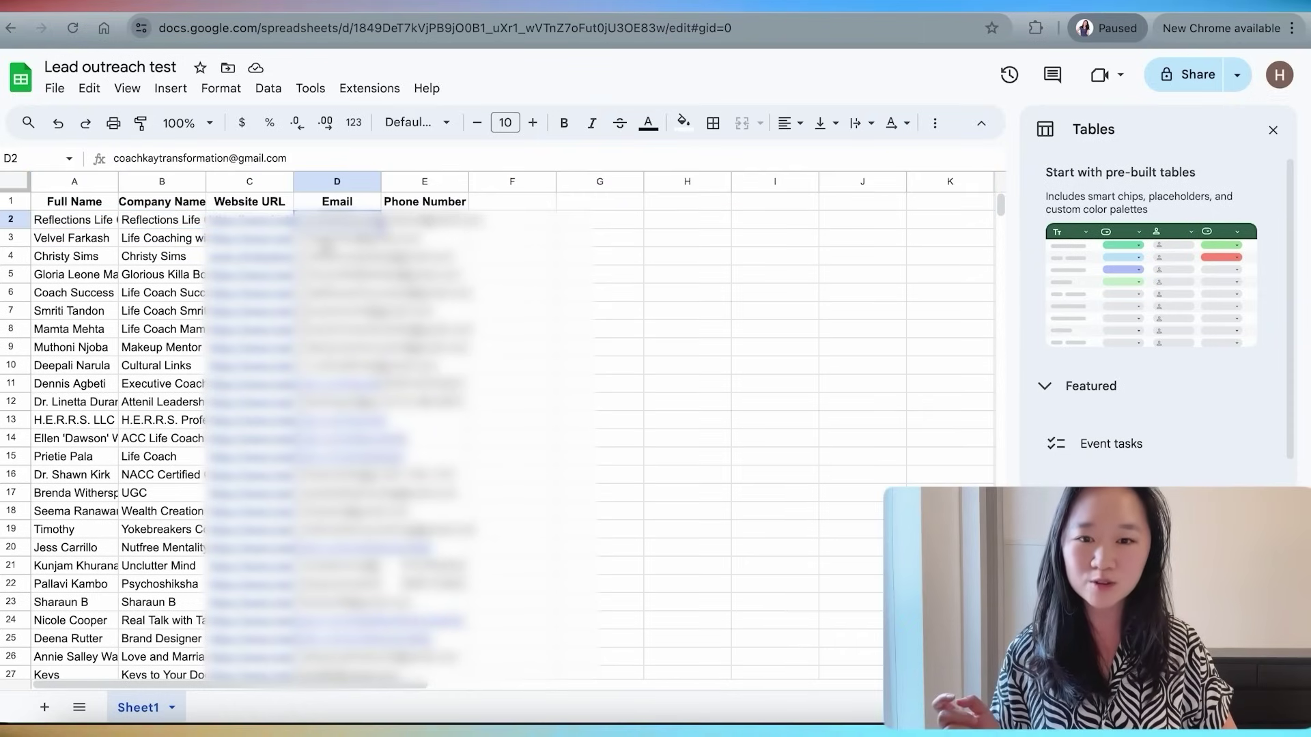
pyautogui.press('Down')
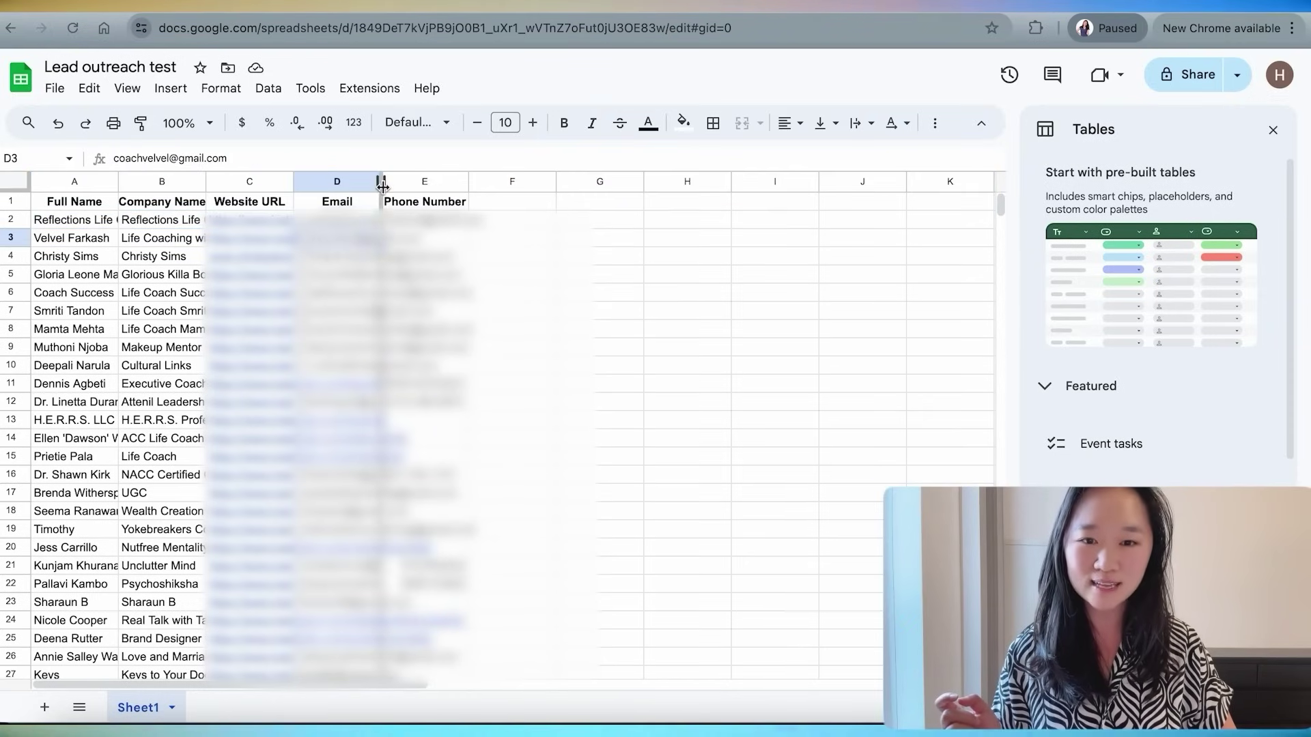
pyautogui.moveTo(381, 182); pyautogui.dragTo(489, 182)
pyautogui.click(390, 256)
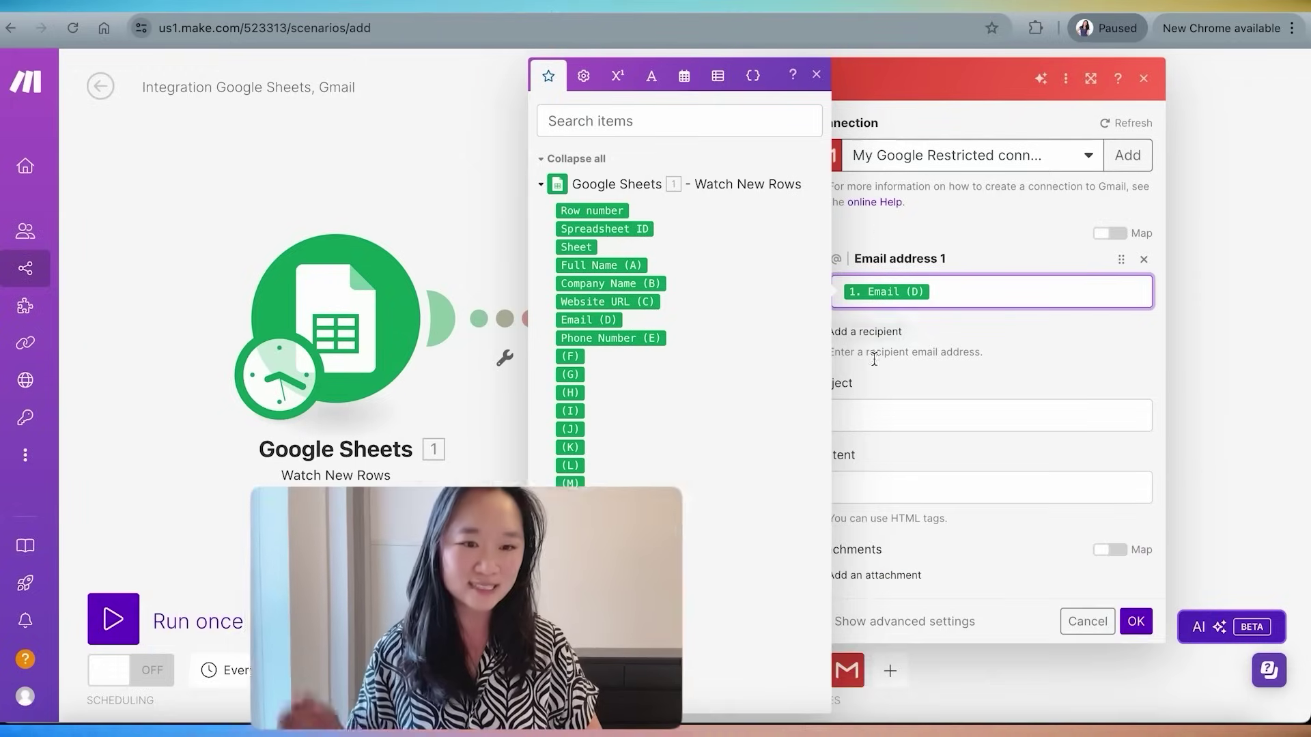
# Finish the Gmail subject 'Question about' + Company Name (B), then move down to the Content field
pyautogui.click(954, 368)
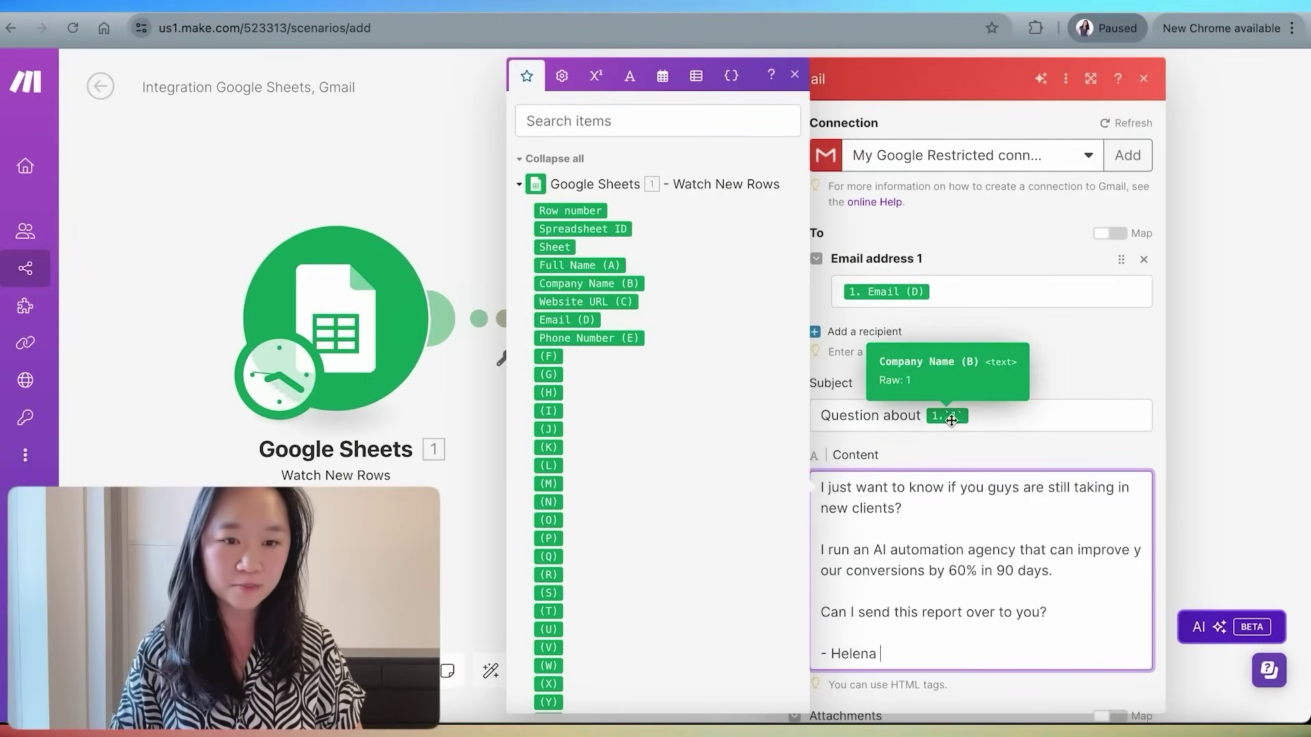
pyautogui.click(974, 417)
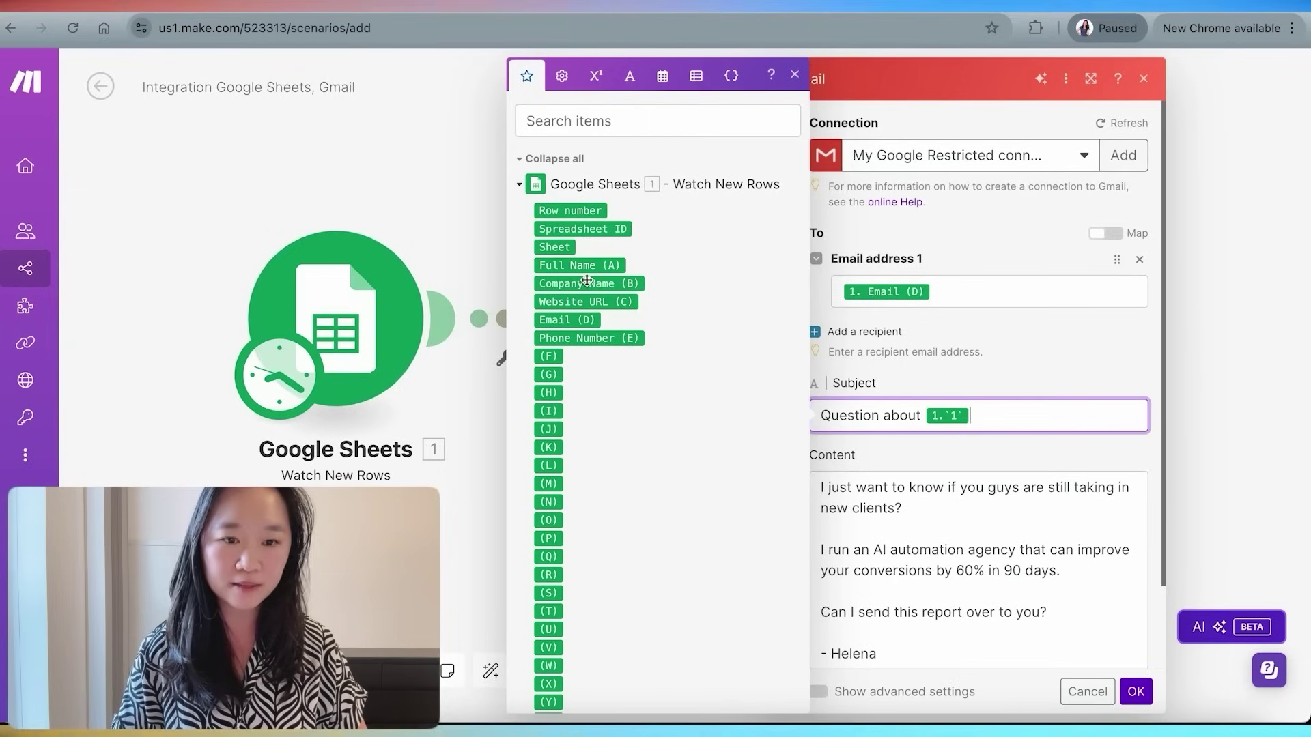
pyautogui.moveTo(594, 282)
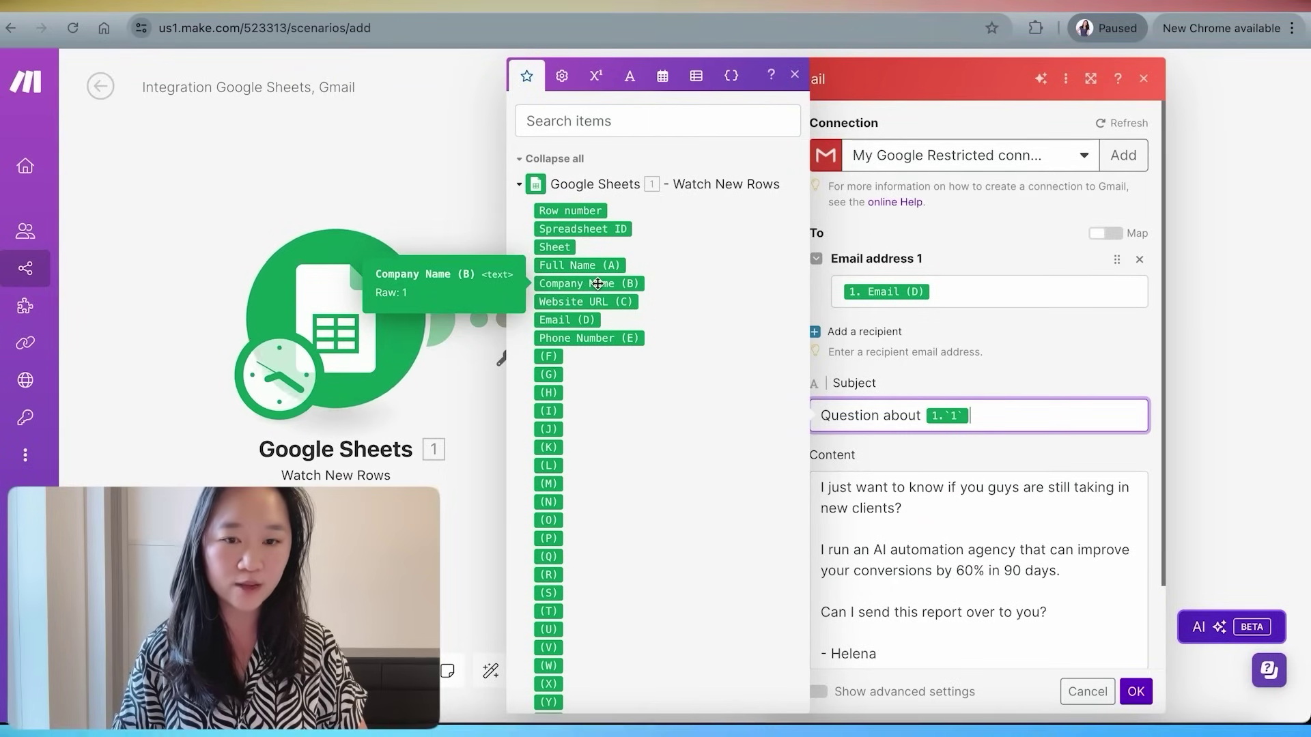
pyautogui.scroll(-3, 945, 560)
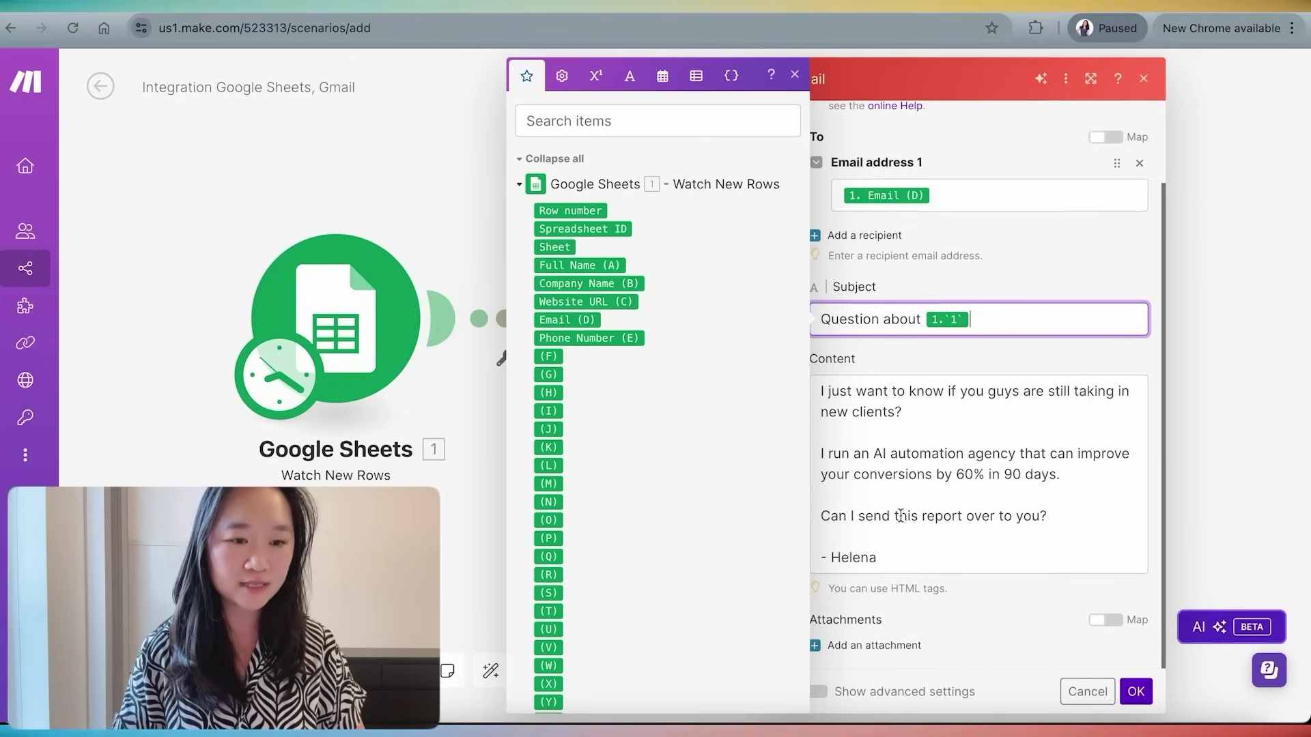